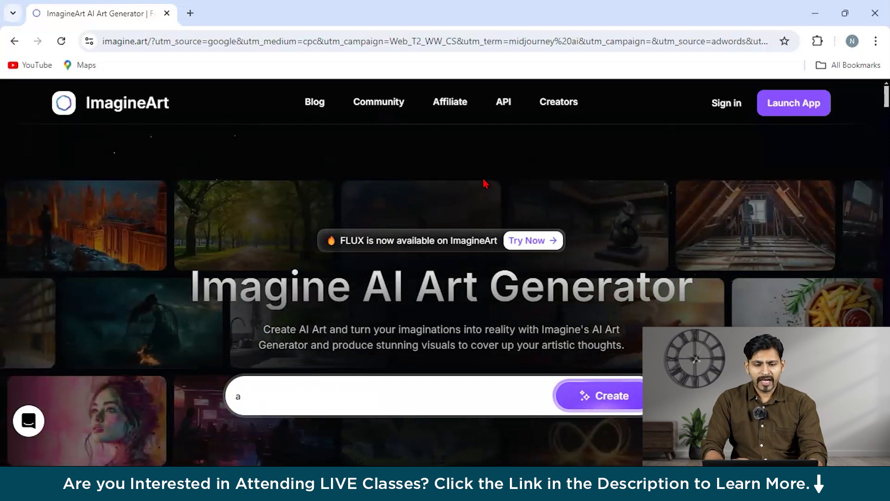
Step: Sign in to ImagineArt with a Google account and close the discount offer popup
left_click(724, 104)
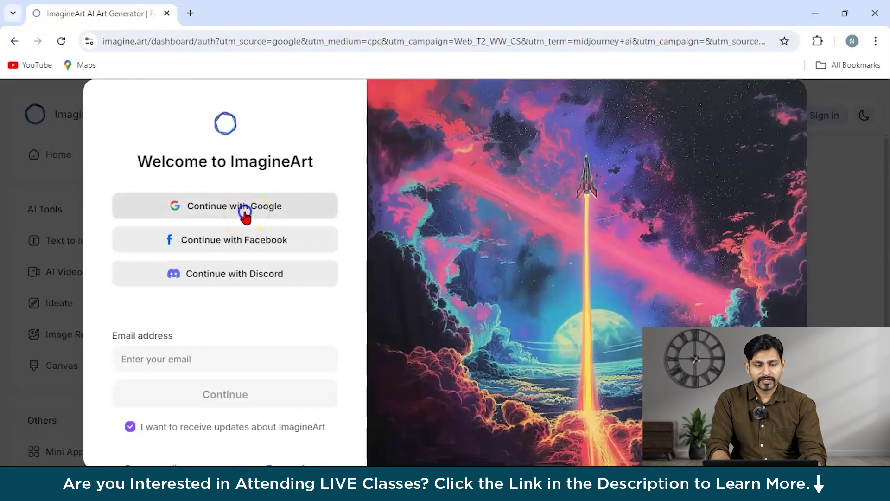
left_click(245, 214)
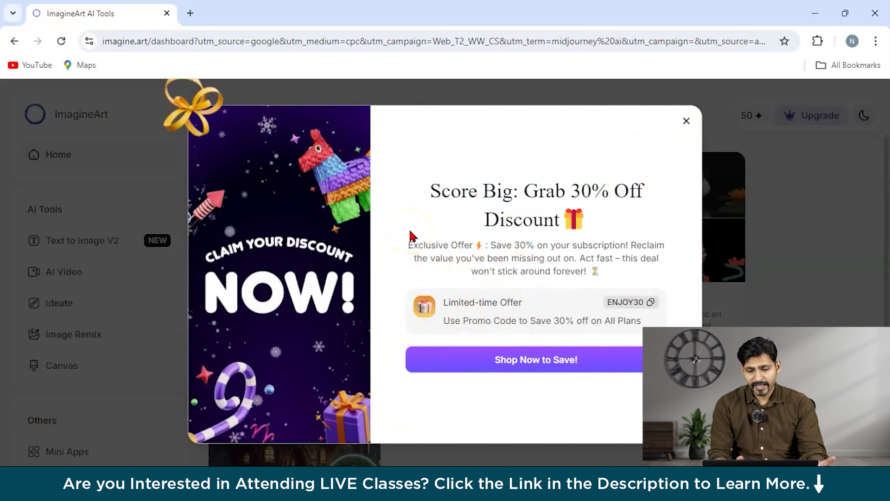
left_click(686, 120)
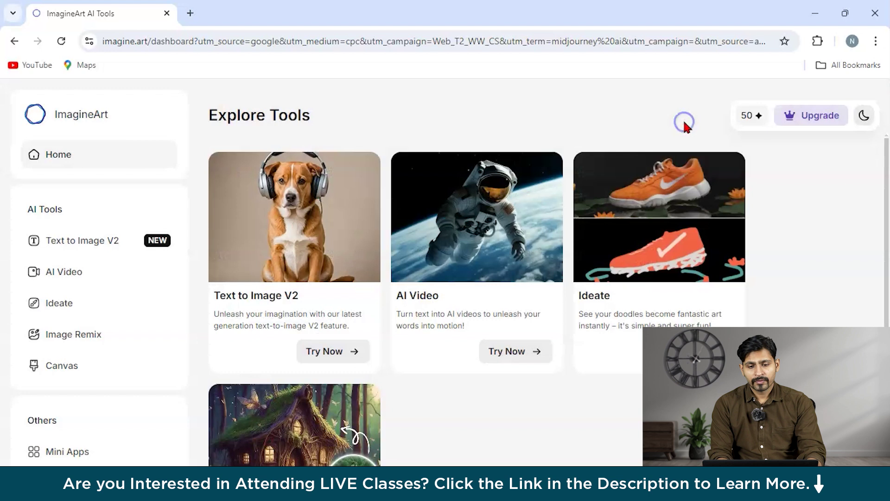
Step: Generate two Text to Image V2 pictures from 'a dog on mars' and return to Explore Tools
scroll(447, 262, "down", 2)
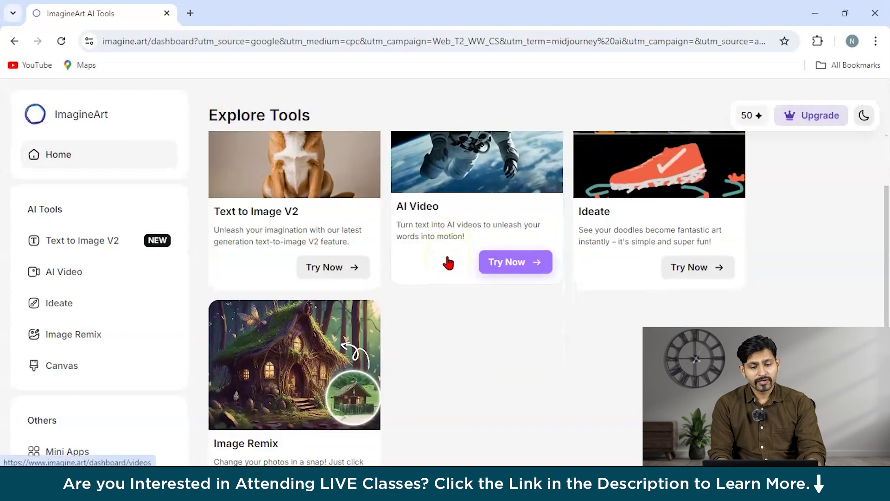
left_click(87, 240)
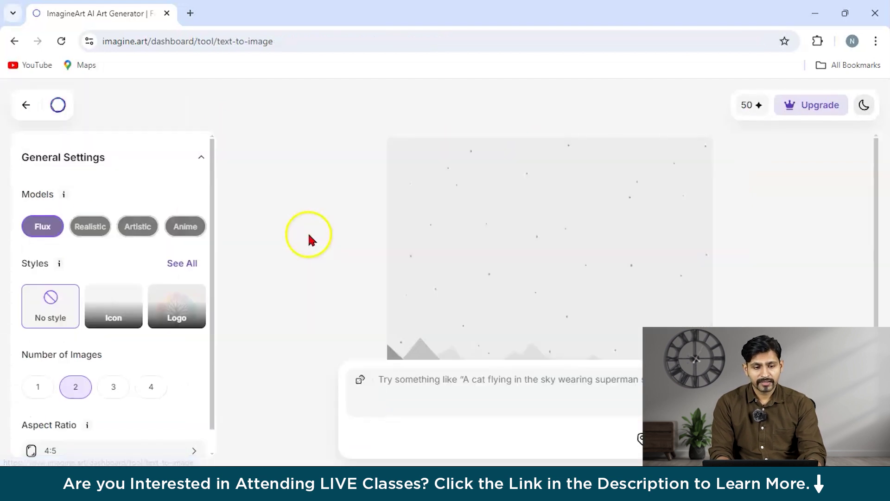
left_click(473, 240)
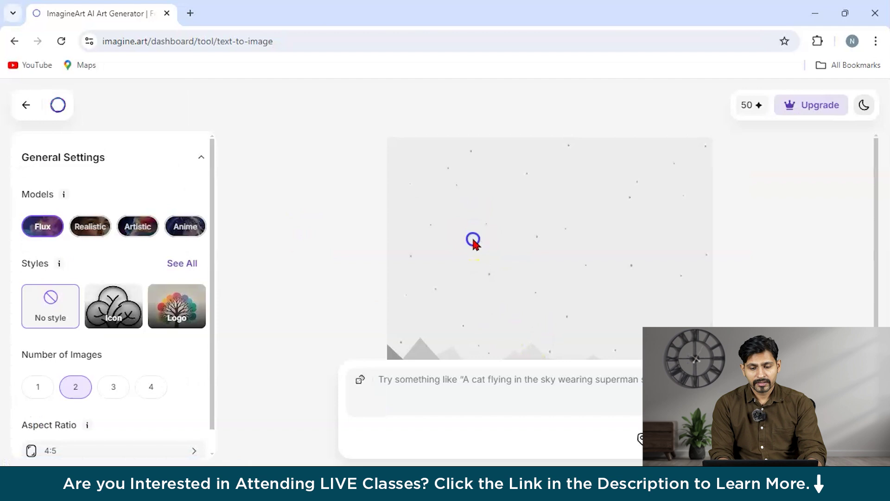
left_click(403, 387)
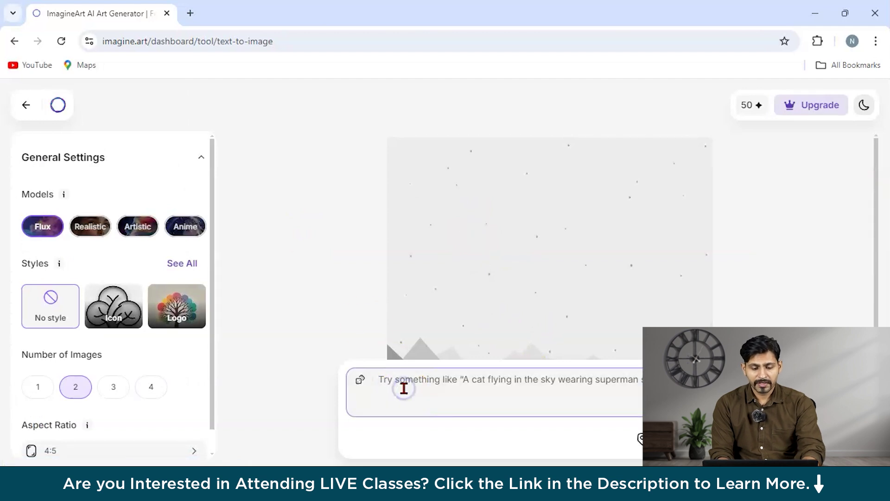
type("a ")
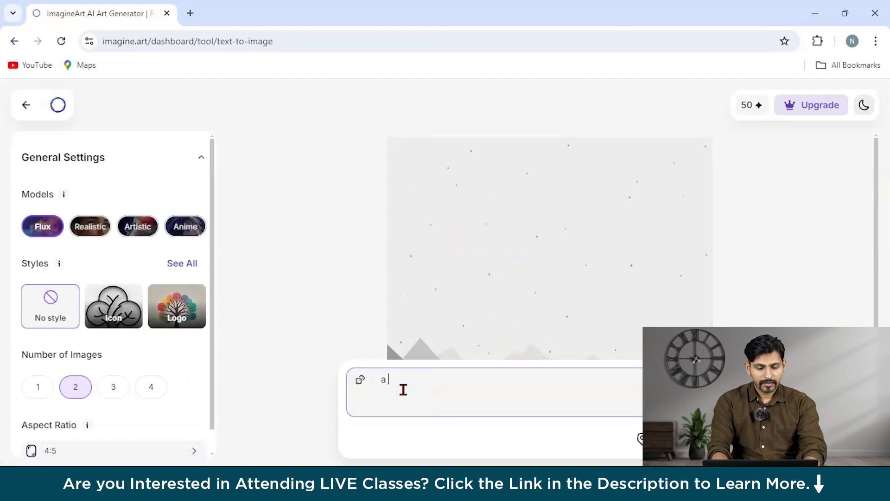
type("dog on ma")
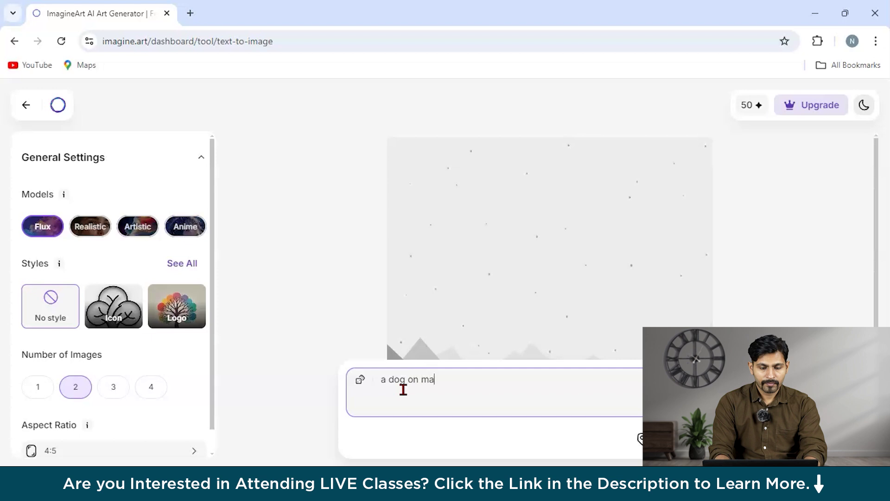
type("rs")
key("Return")
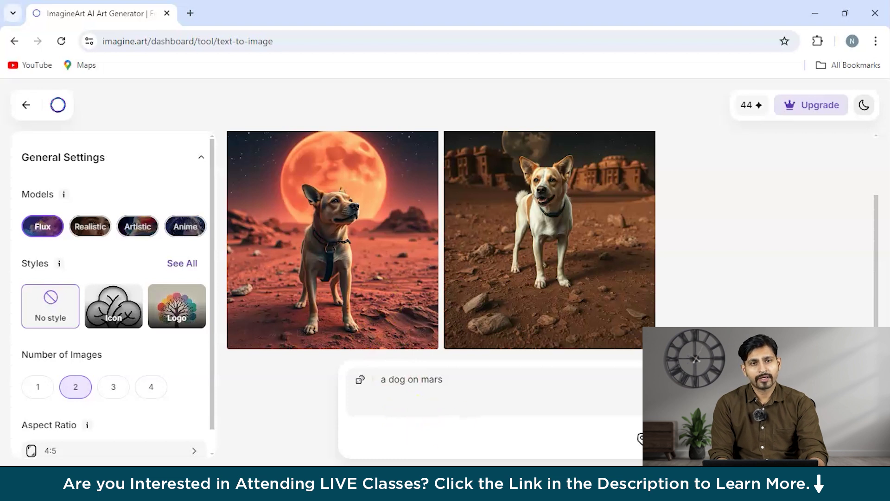
mouse_move(431, 316)
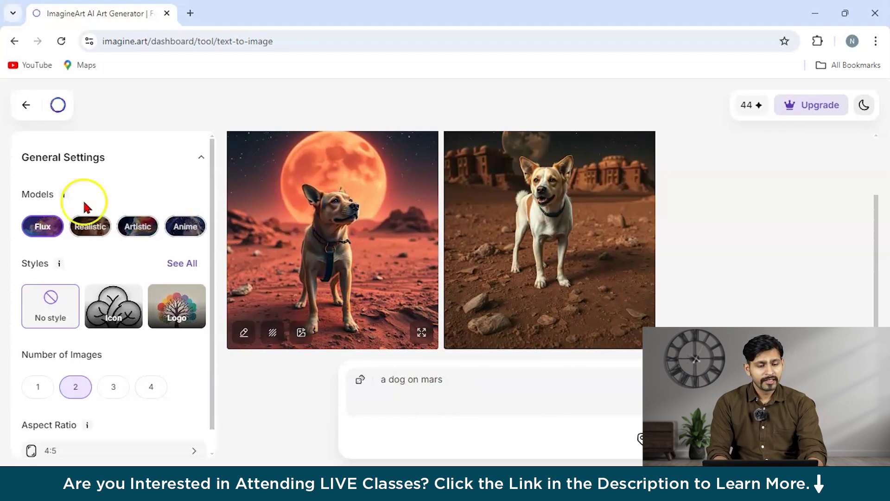
left_click(26, 110)
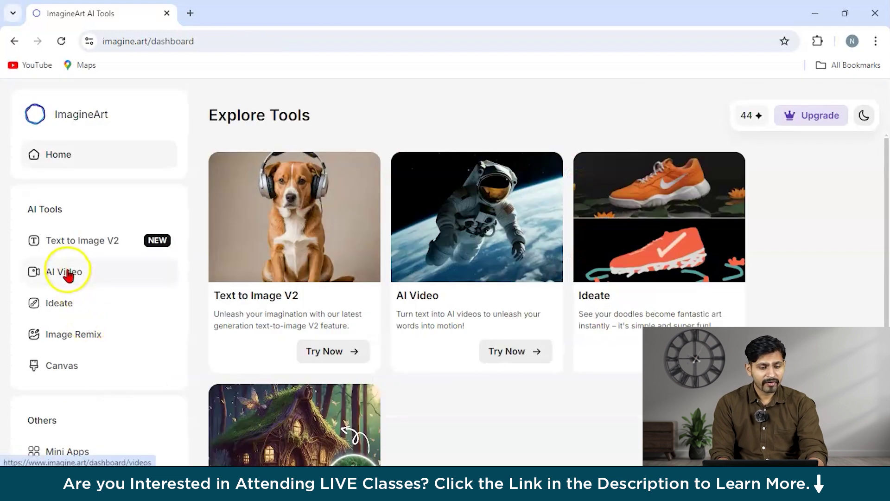
Step: Open the AI Video generator, skip its onboarding tour, and scroll the sample gallery
left_click(67, 273)
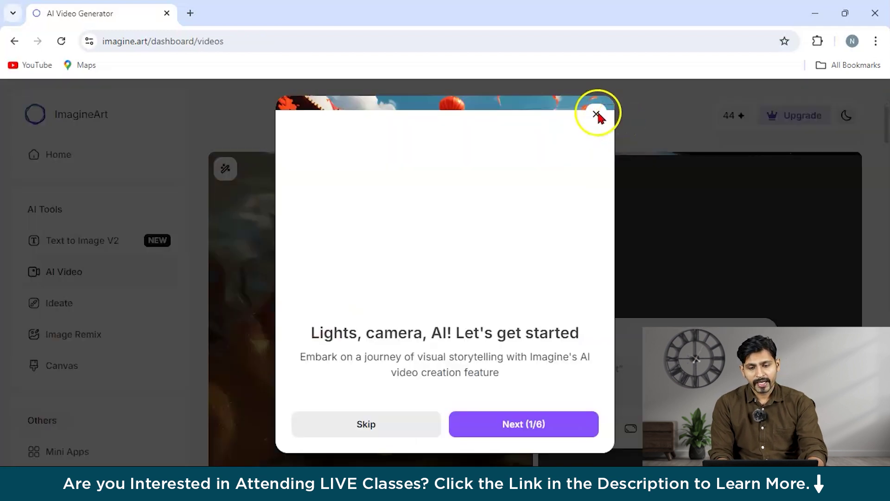
left_click(597, 114)
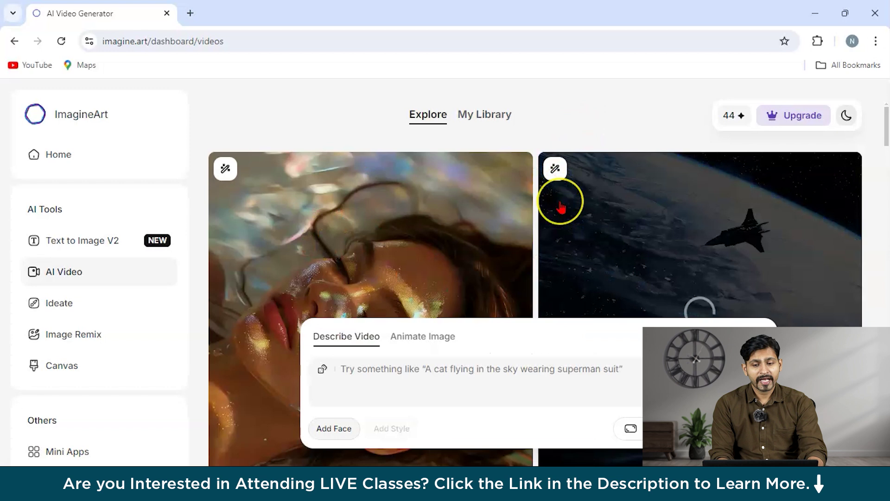
scroll(563, 200, "down", 1)
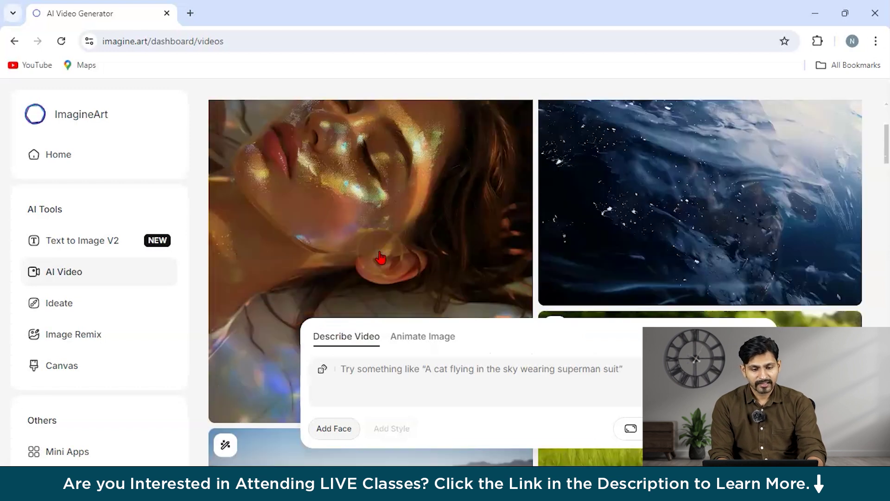
scroll(378, 257, "down", 6)
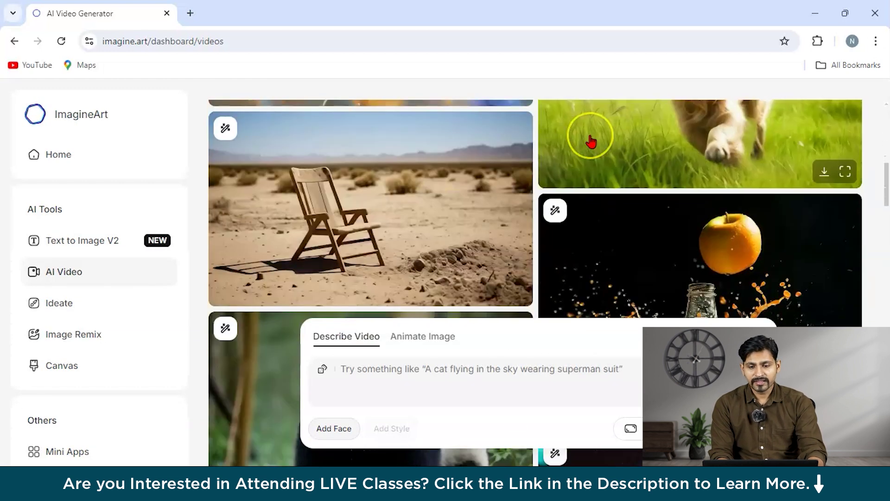
scroll(591, 140, "up", 2)
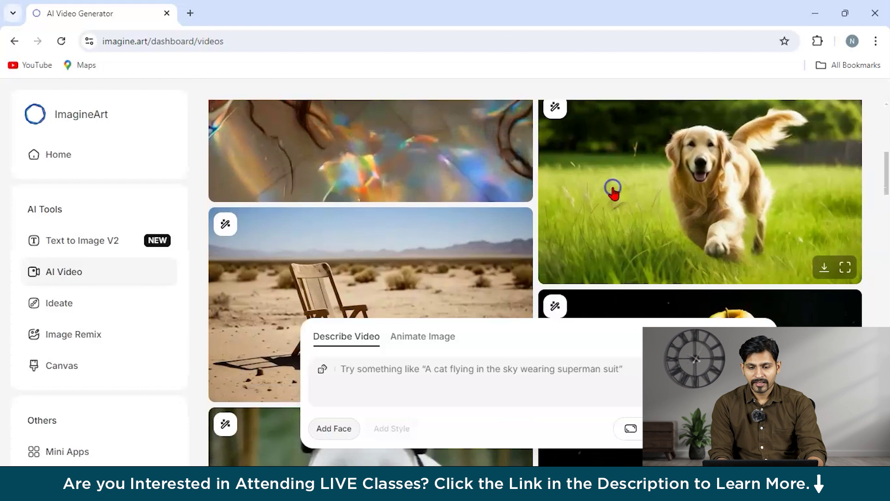
Step: Watch the golden retriever sample video full-size, then browse further sample videos
left_click(612, 191)
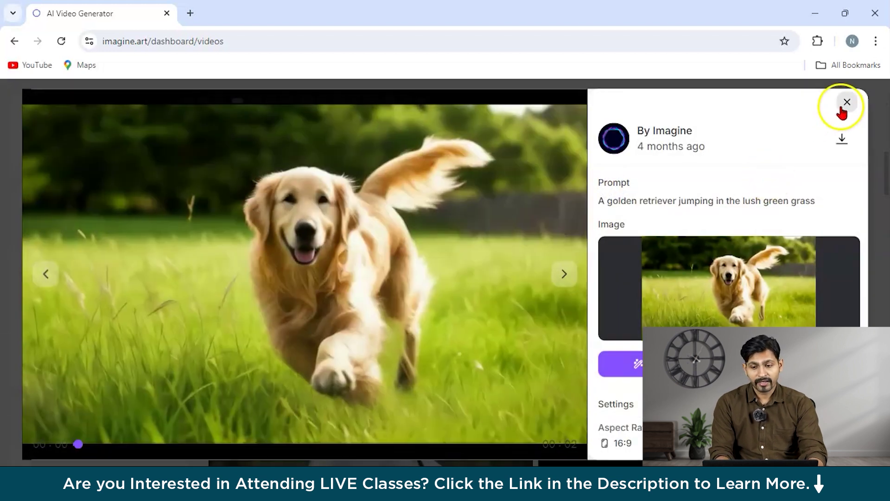
left_click(844, 104)
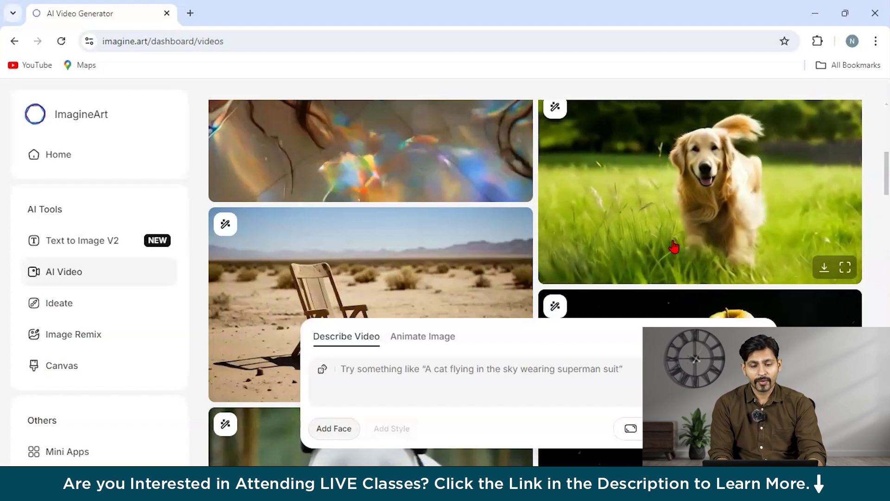
scroll(452, 240, "down", 5)
scroll(452, 239, "down", 2)
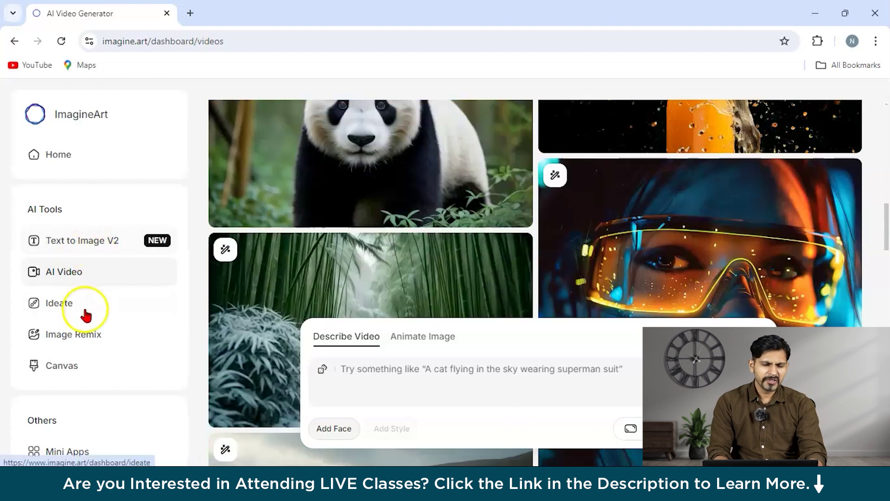
scroll(88, 342, "down", 1)
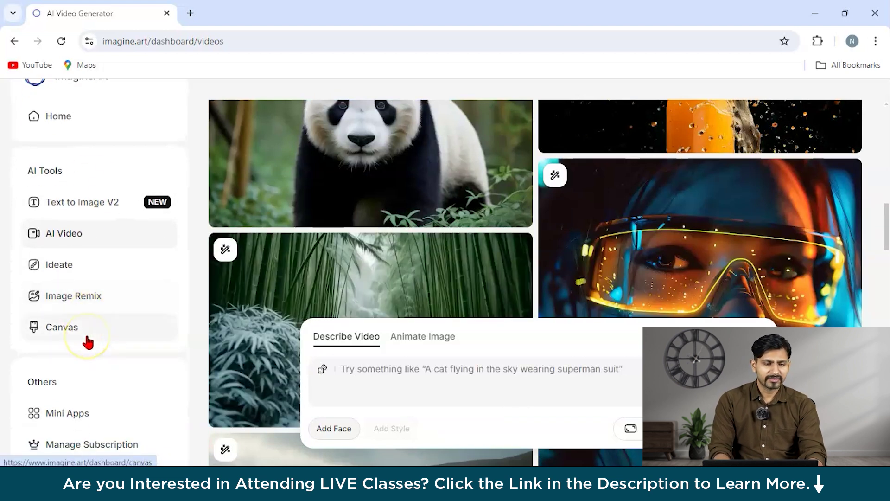
scroll(88, 342, "down", 1)
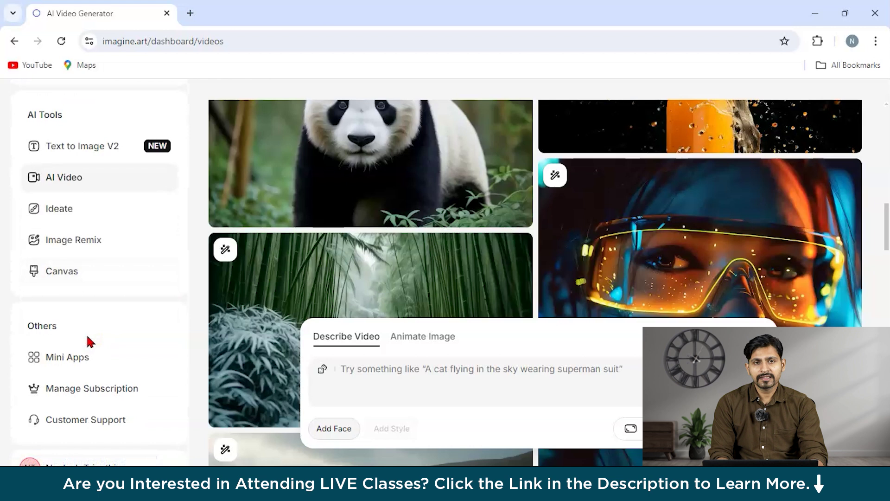
scroll(90, 342, "down", 1)
scroll(88, 342, "up", 1)
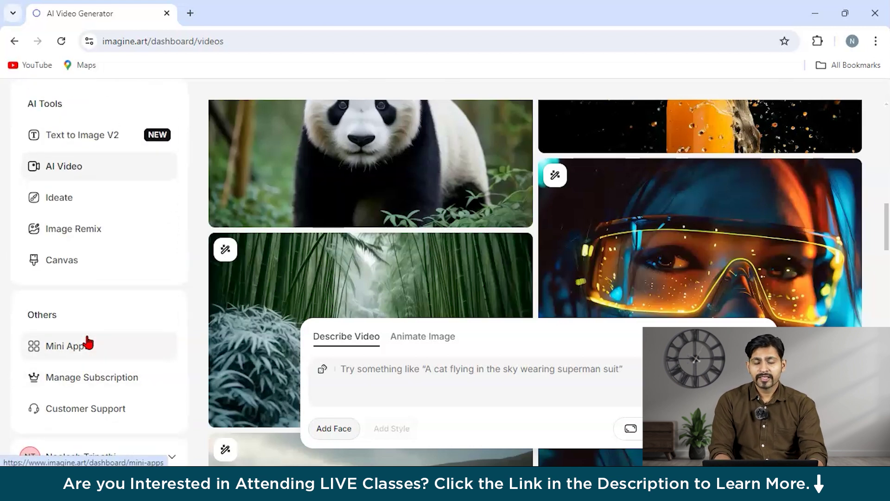
scroll(264, 218, "up", 10)
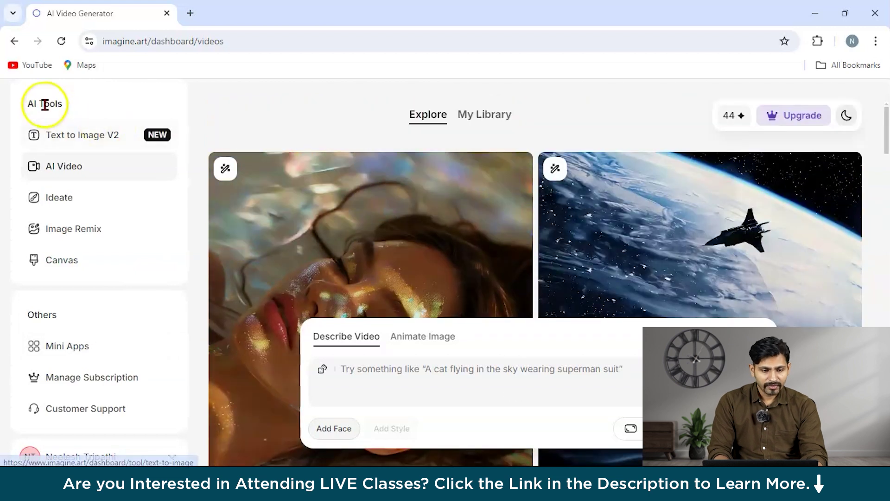
left_click(791, 118)
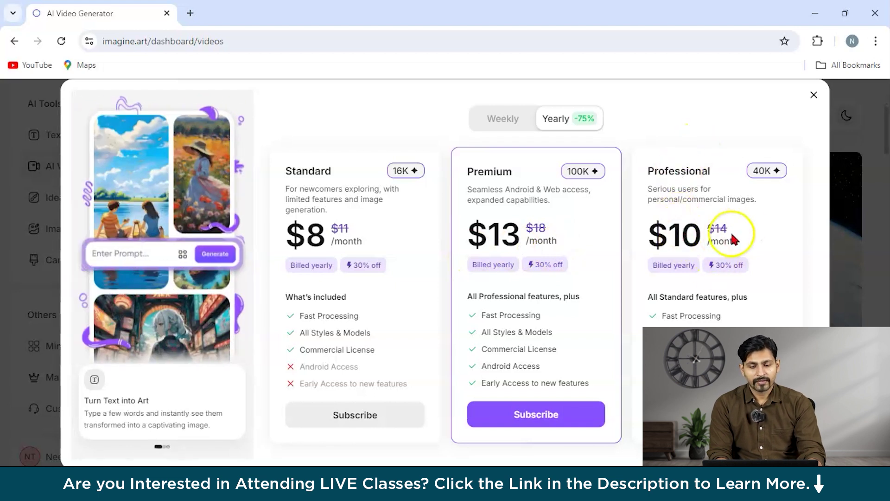
left_click(812, 95)
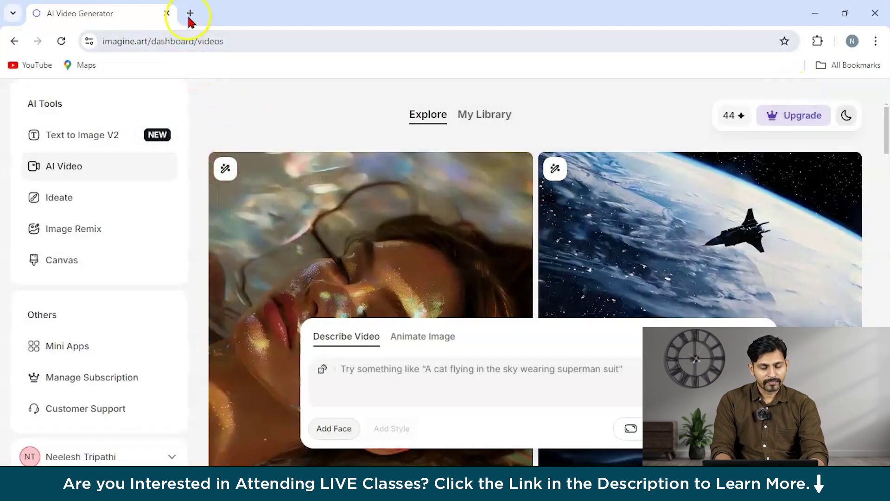
Step: Switch to the Jasper tab and look over its AI Art Generator page and sample artwork
left_click(167, 13)
scroll(302, 292, "up", 3)
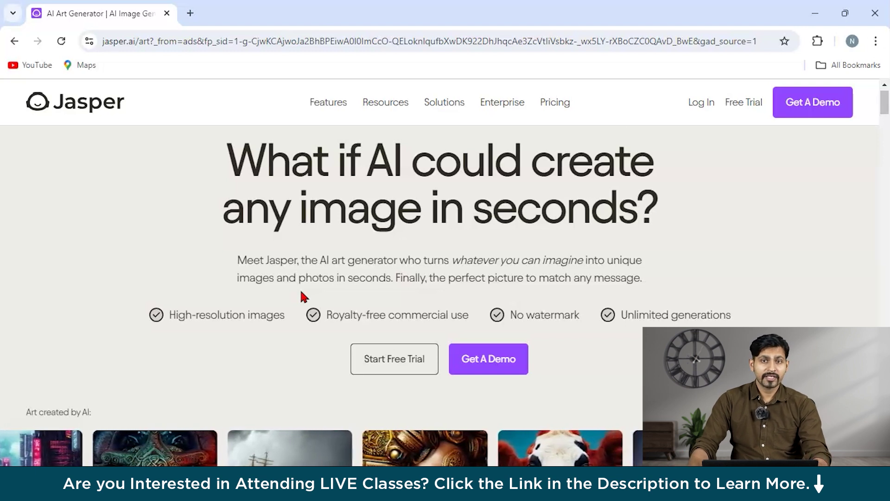
scroll(301, 296, "down", 4)
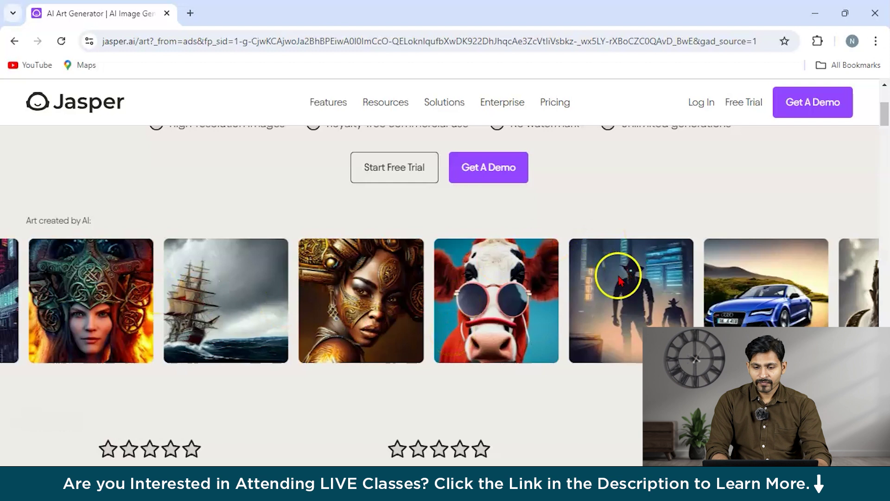
scroll(501, 212, "up", 1)
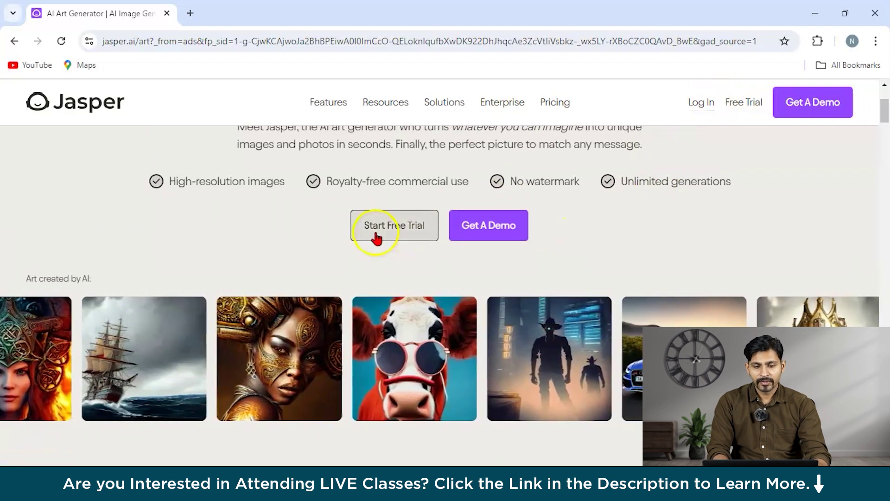
Step: Start a Jasper free trial and compare the Creator ($39), Pro ($59) and Business plans
left_click(375, 231)
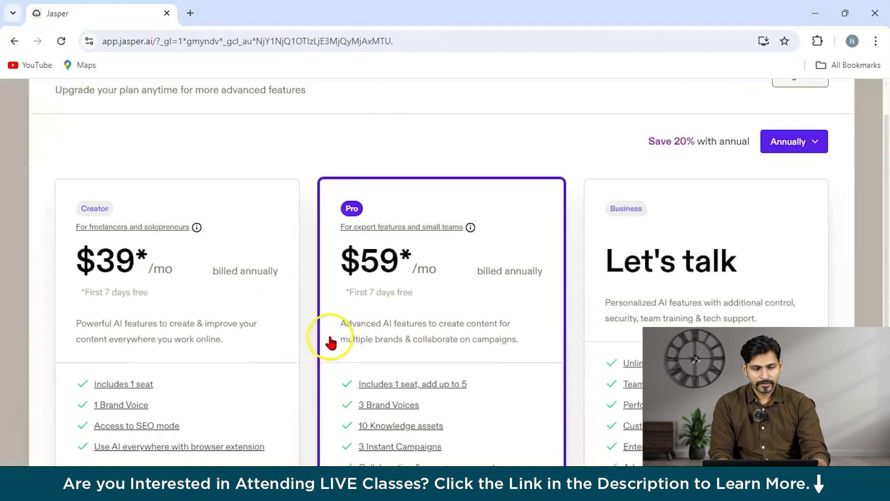
scroll(166, 284, "down", 1)
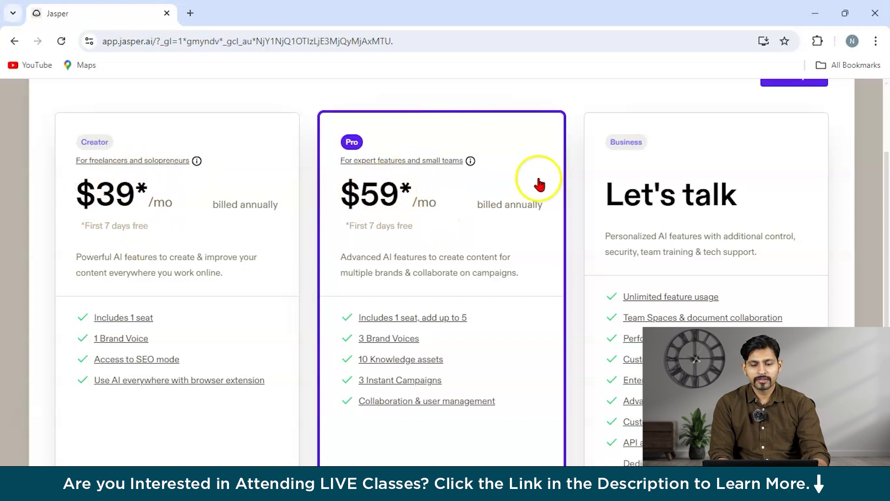
scroll(551, 328, "down", 3)
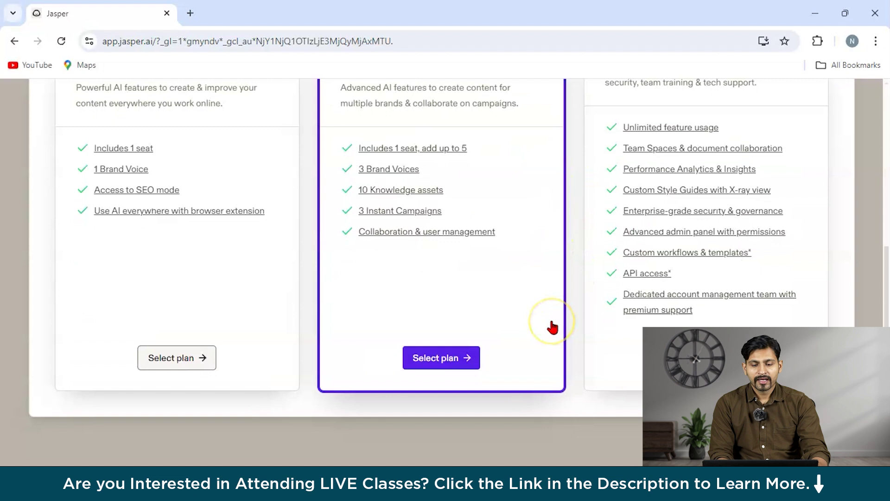
scroll(552, 327, "up", 3)
scroll(552, 327, "up", 2)
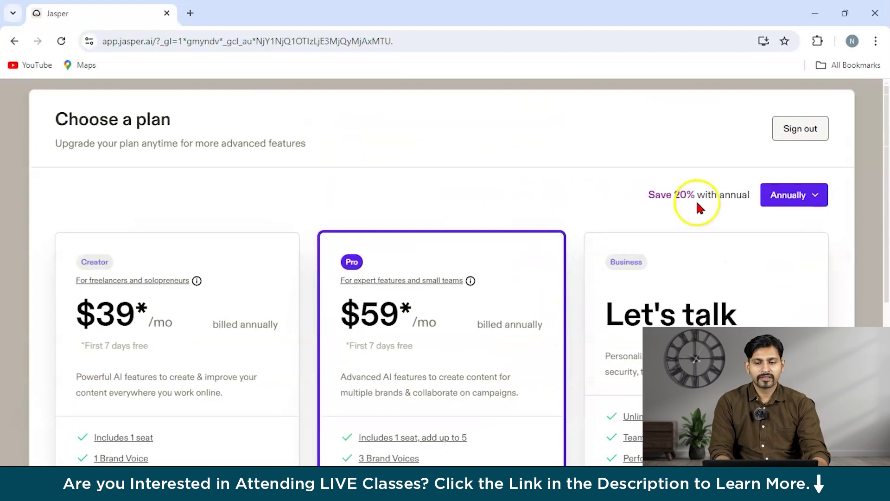
scroll(698, 204, "down", 3)
scroll(673, 320, "down", 3)
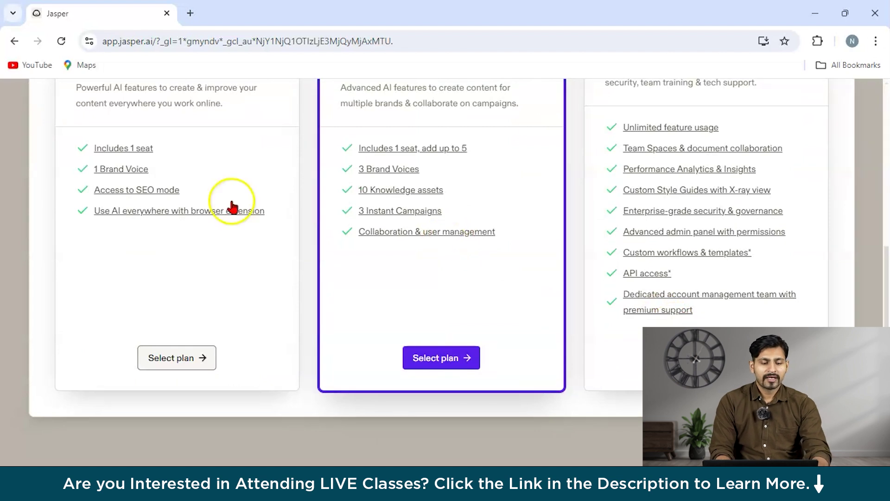
scroll(223, 278, "up", 5)
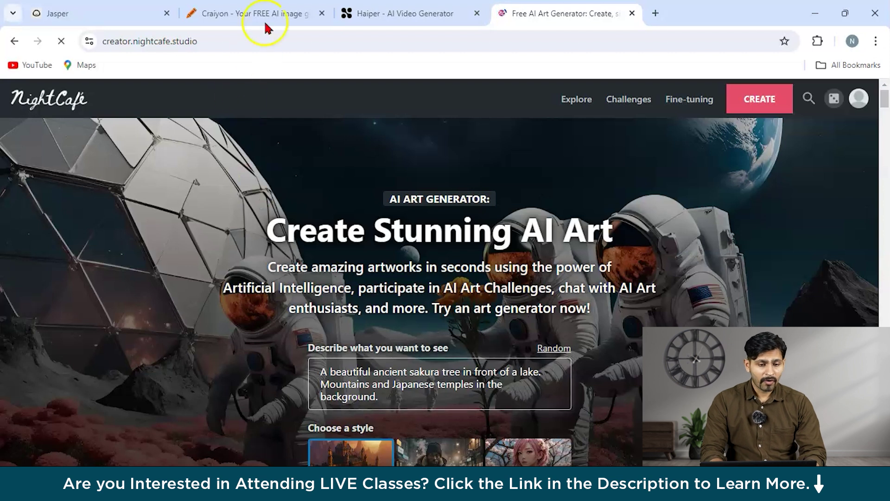
Step: In Craiyon, draw images for the prompt 'a white unicorn horse in springfield'
left_click(250, 13)
scroll(331, 260, "down", 1)
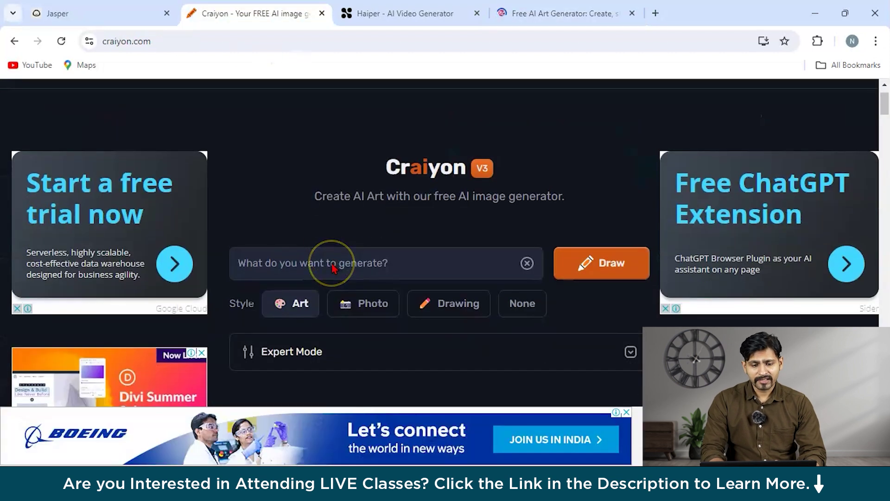
scroll(264, 253, "down", 1)
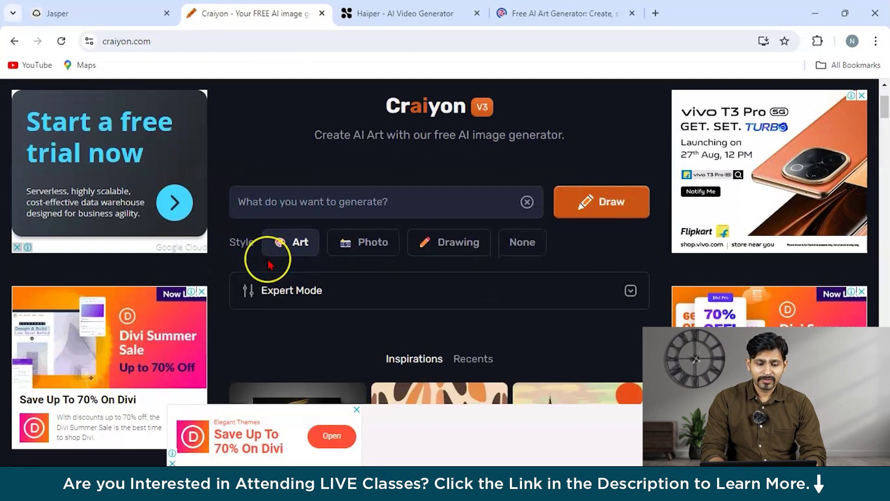
left_click(275, 194)
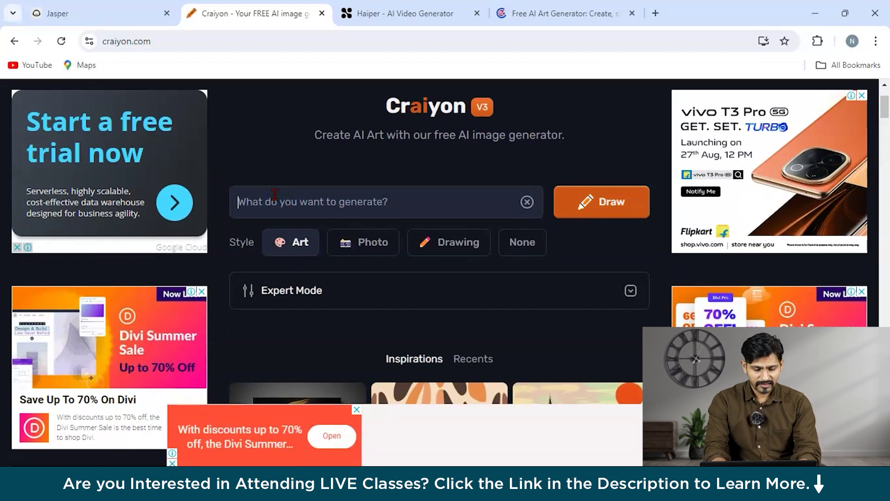
type("a wh")
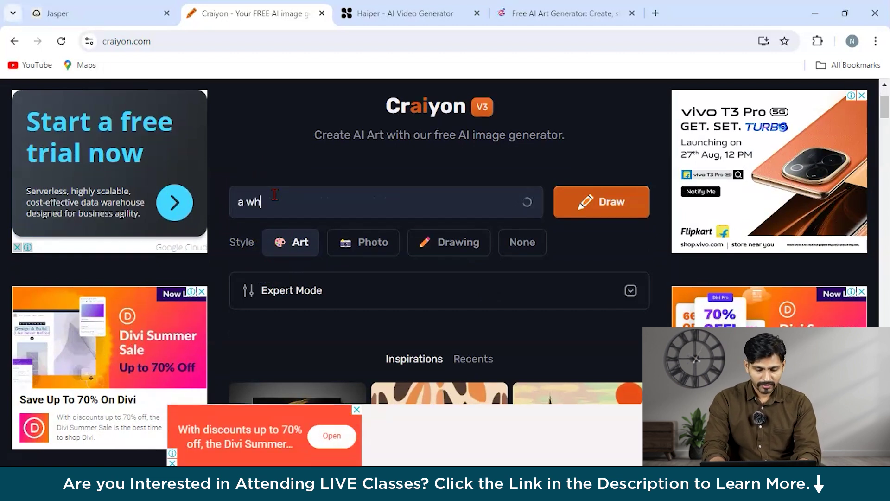
type("ite unicor")
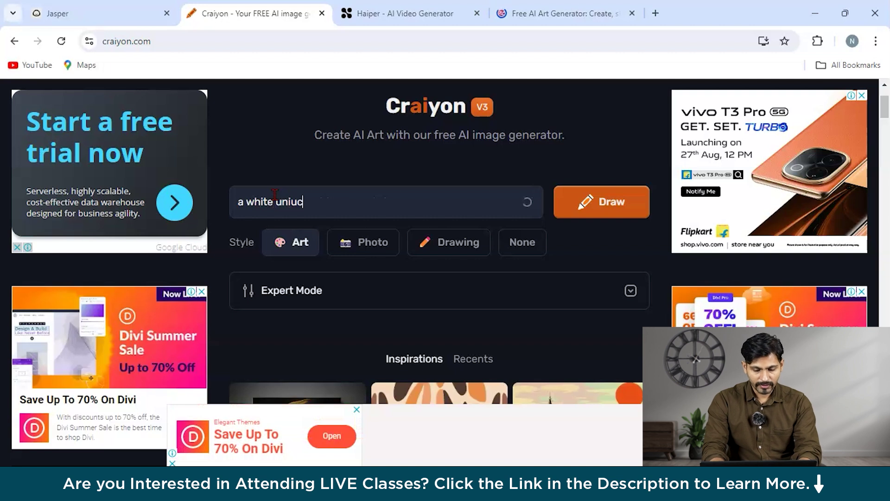
key("BackSpace")
key("BackSpace")
key("BackSpace")
type("corn")
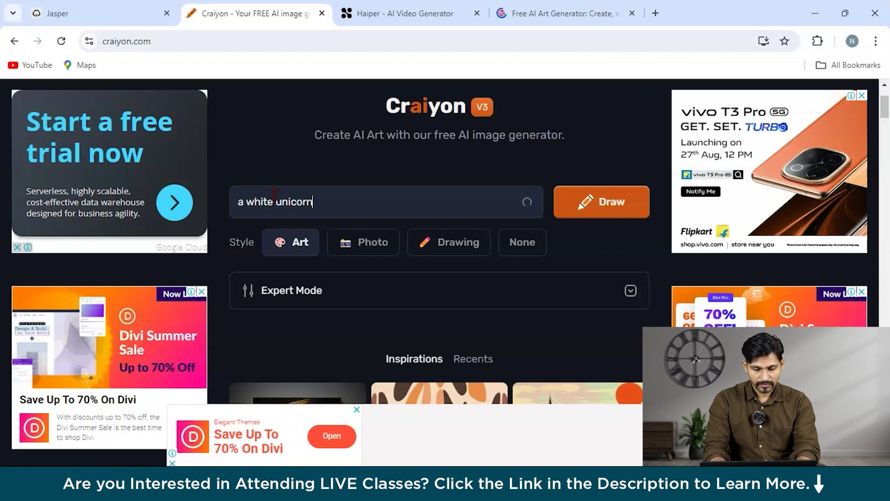
type(" horse in ")
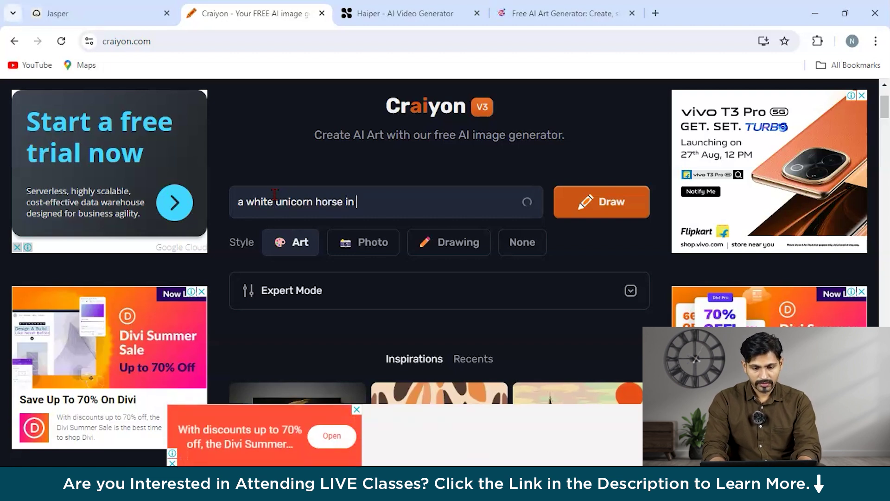
type("sprin")
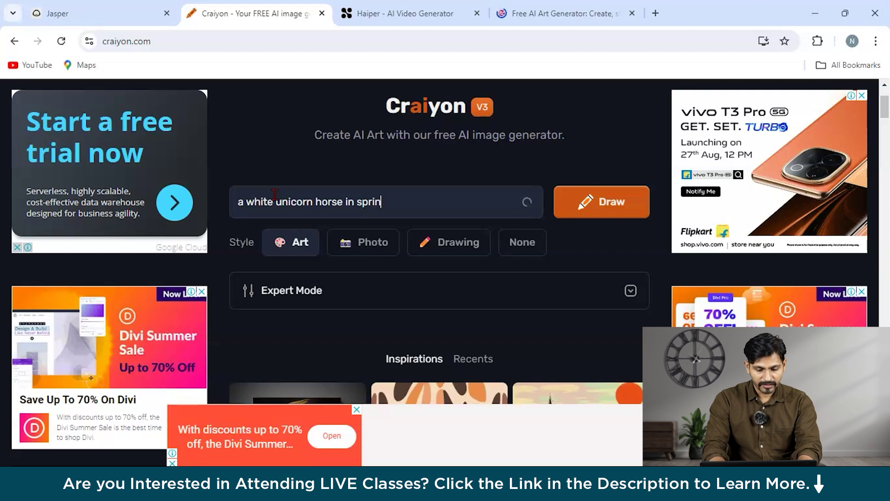
type("gfield")
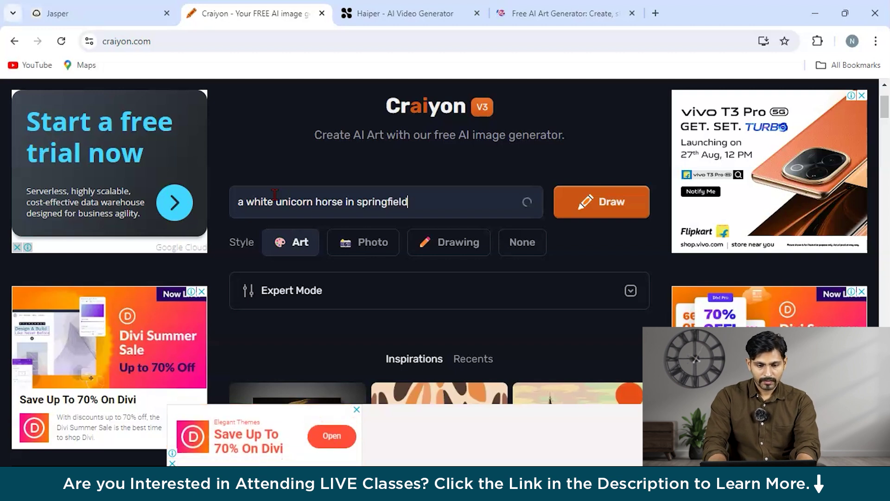
left_click(598, 202)
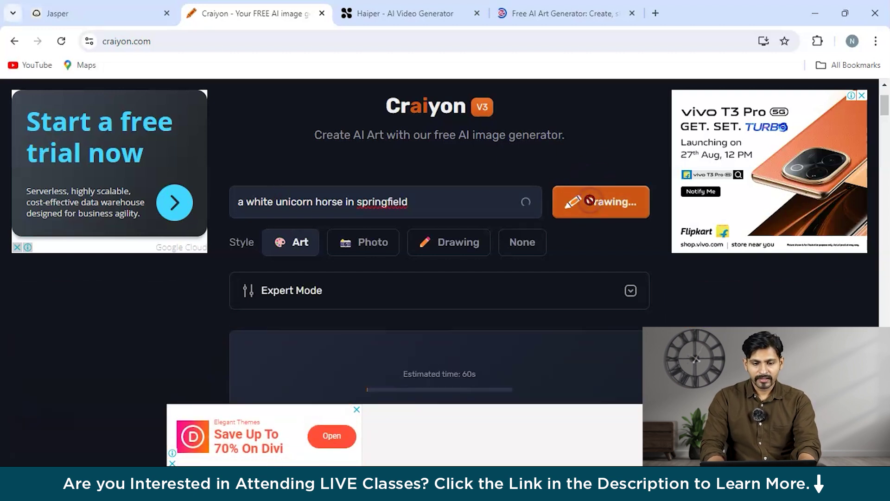
Step: Switch the image style from Art to Photo and scroll through the generated unicorn grid
left_click(441, 228)
scroll(441, 228, "down", 1)
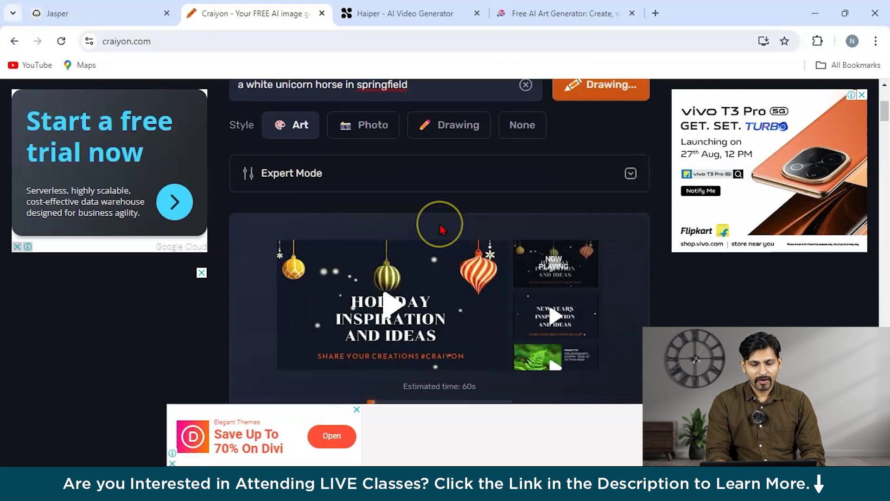
scroll(441, 229, "up", 1)
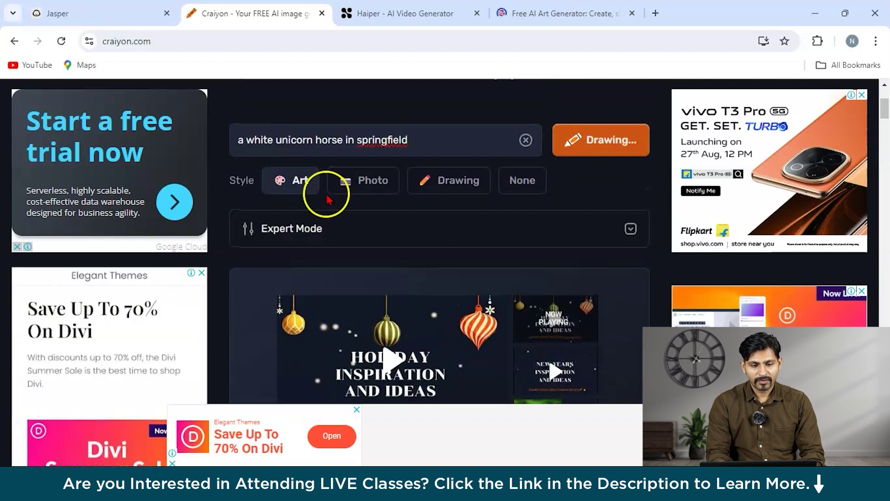
left_click(360, 187)
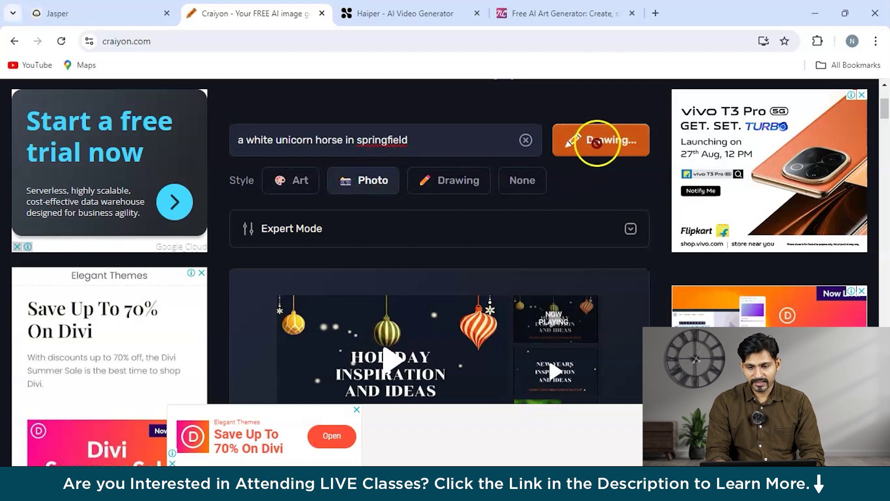
scroll(559, 183, "up", 2)
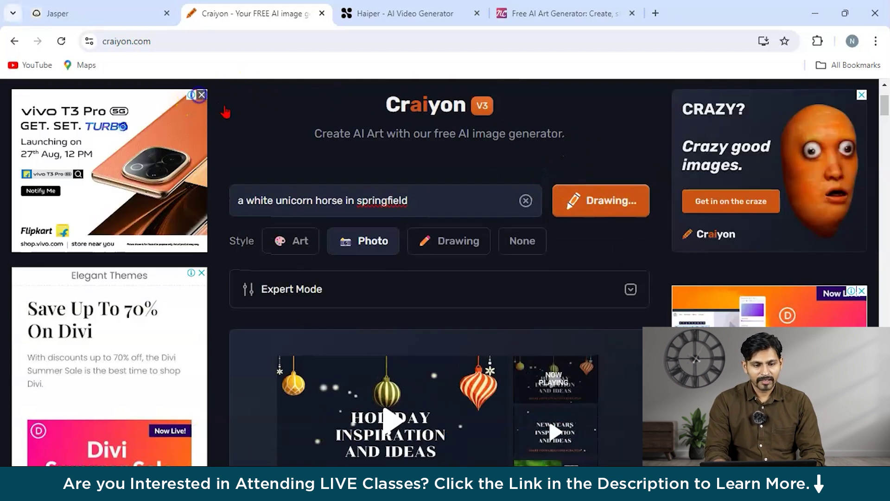
scroll(311, 155, "down", 2)
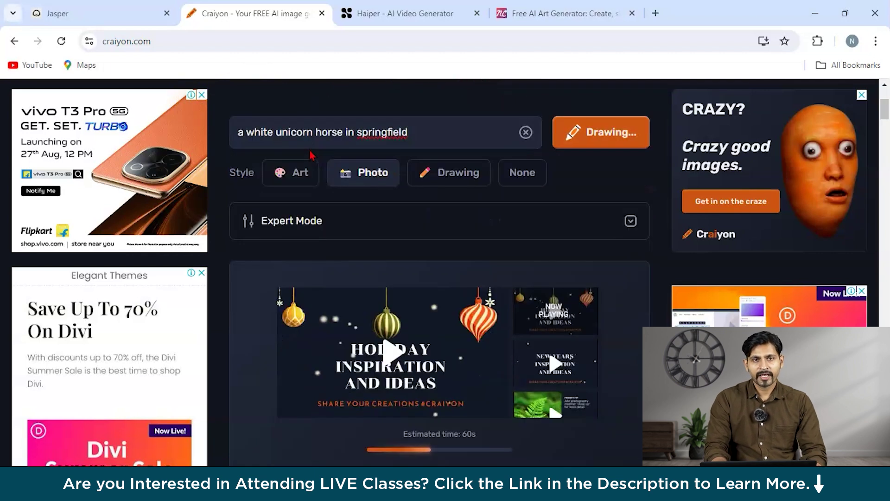
scroll(450, 183, "down", 12)
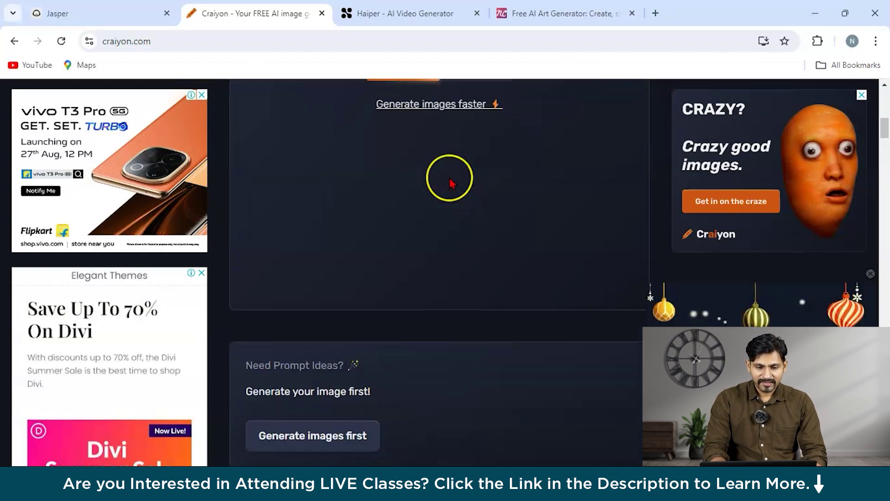
scroll(449, 183, "down", 15)
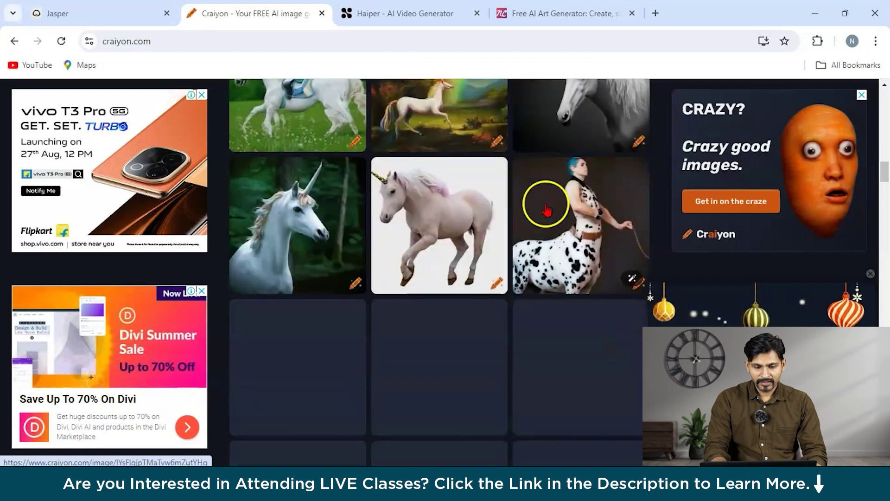
scroll(343, 256, "up", 20)
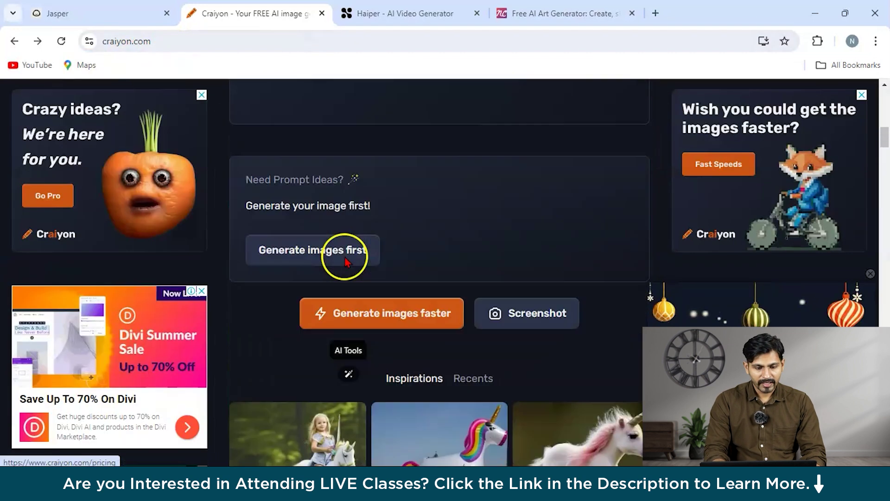
scroll(334, 318, "down", 2)
scroll(339, 329, "down", 2)
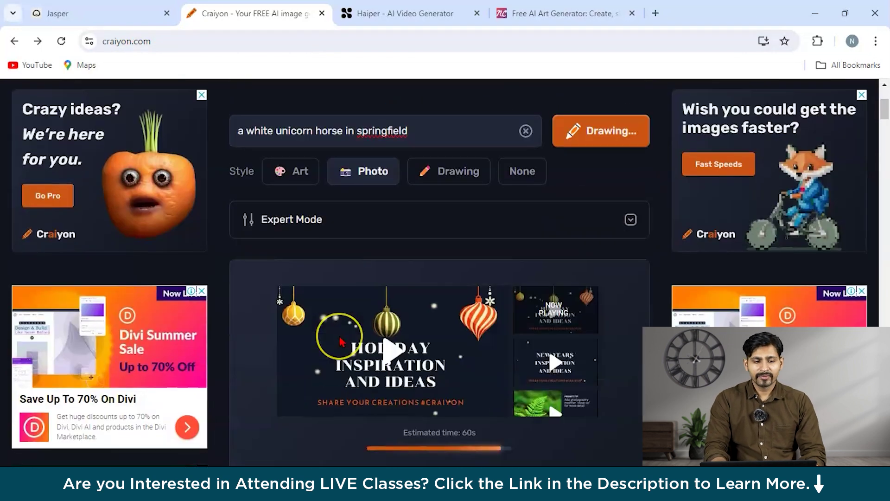
Step: View the second unicorn image enlarged, then close it back to the grid
scroll(341, 342, "down", 4)
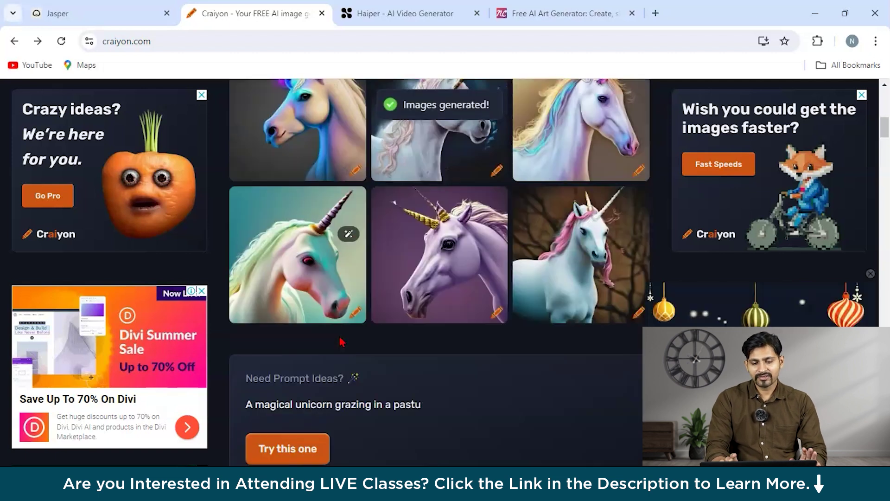
scroll(343, 338, "up", 10)
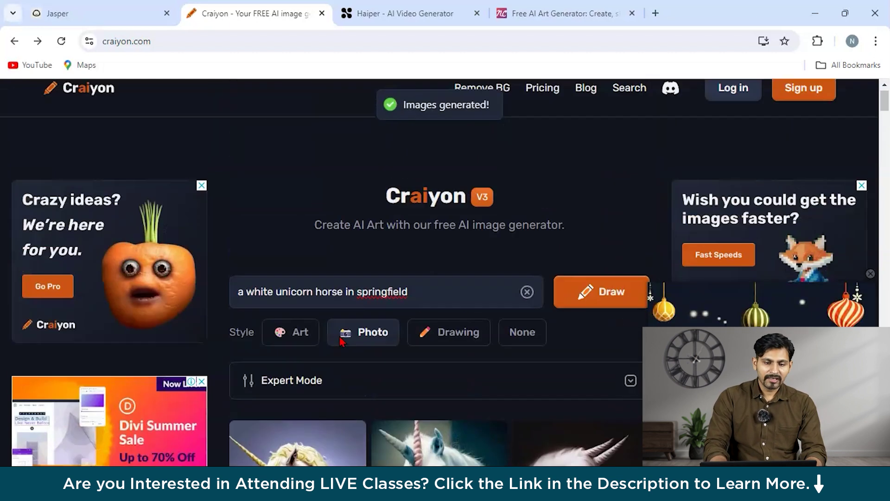
scroll(342, 342, "down", 5)
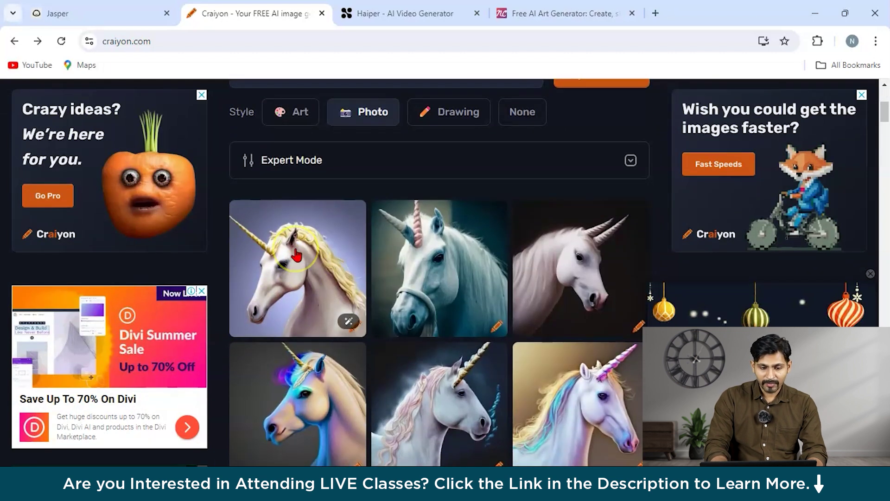
left_click(446, 269)
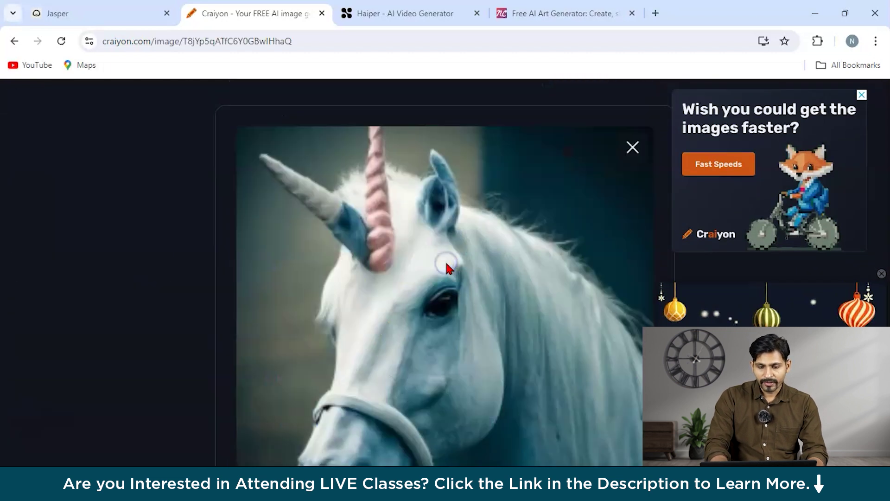
scroll(417, 288, "down", 2)
scroll(420, 291, "up", 2)
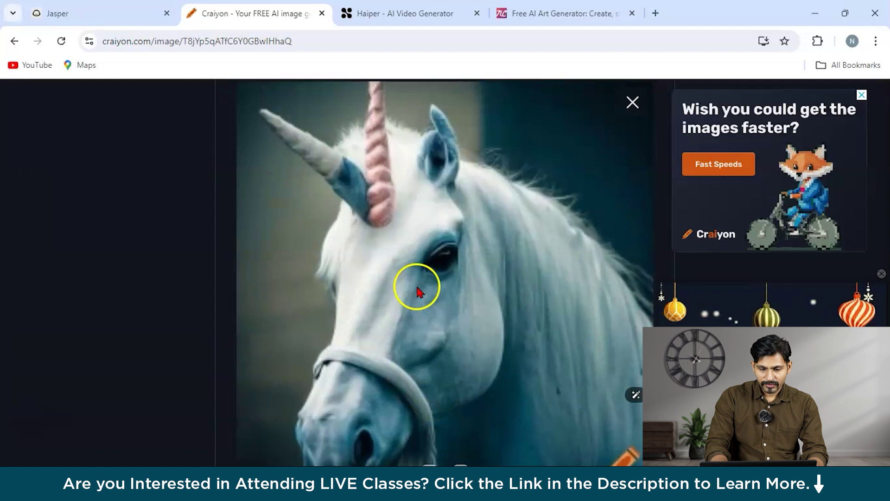
left_click(633, 102)
Step: Scroll the unicorn results and move to the Haiper Explore page
scroll(520, 245, "down", 1)
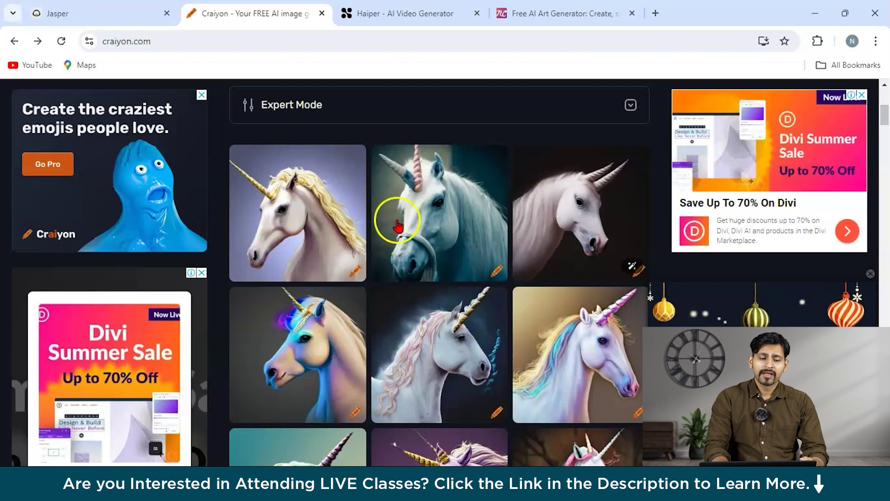
scroll(389, 232, "down", 1)
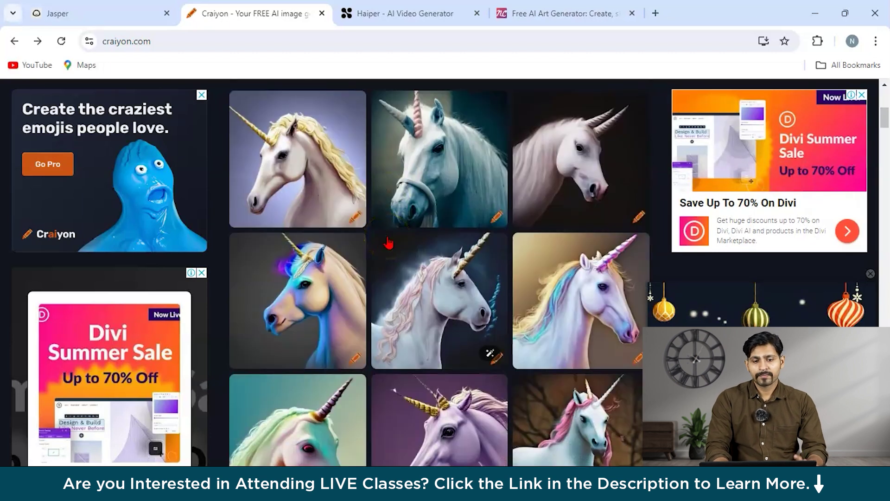
left_click(366, 13)
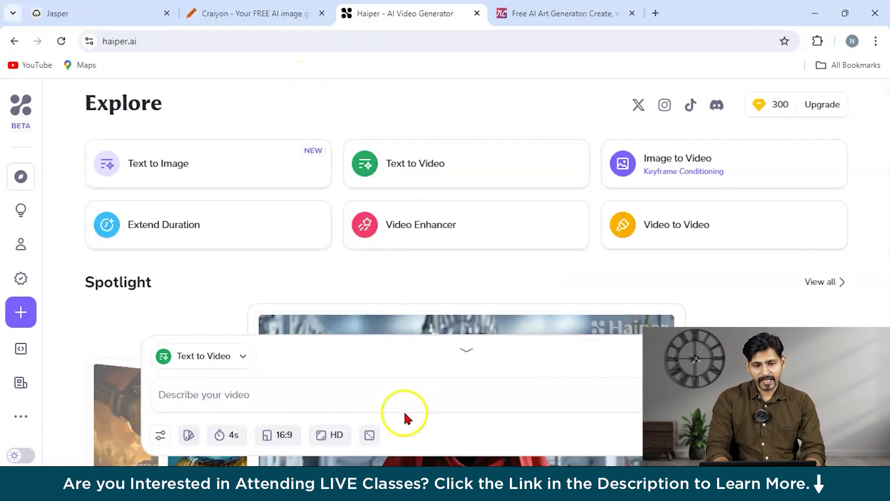
Step: Ask Haiper for a video of a pond with alligators and fishes playing together in 8k
scroll(320, 213, "down", 2)
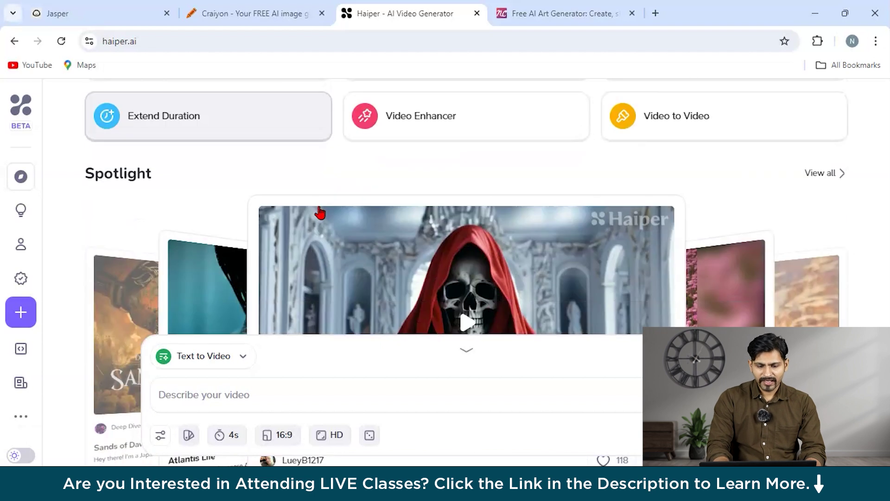
scroll(320, 212, "down", 2)
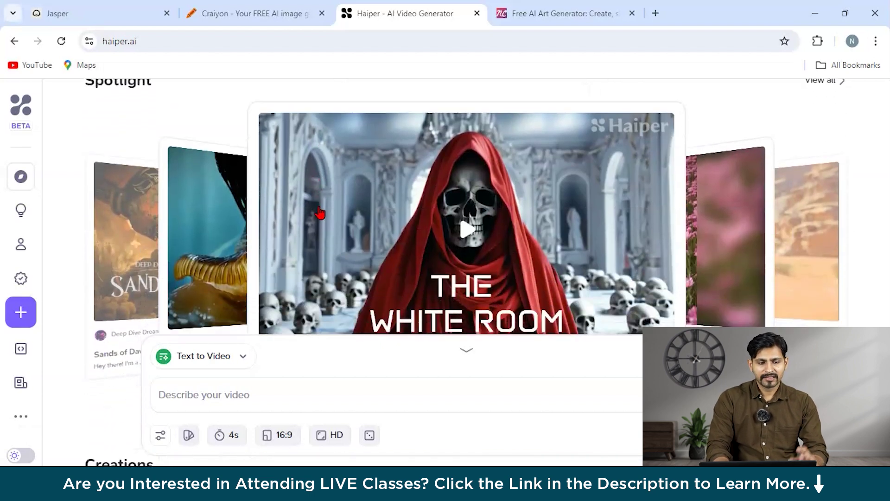
scroll(296, 237, "down", 2)
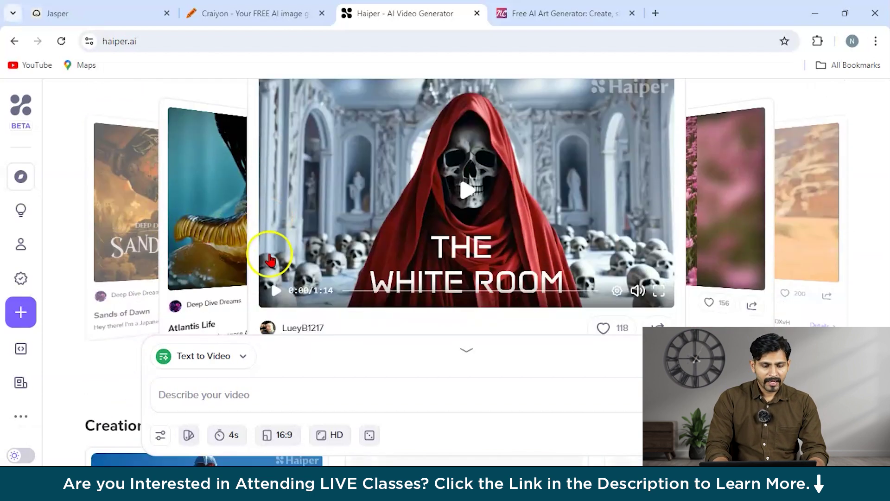
left_click(236, 397)
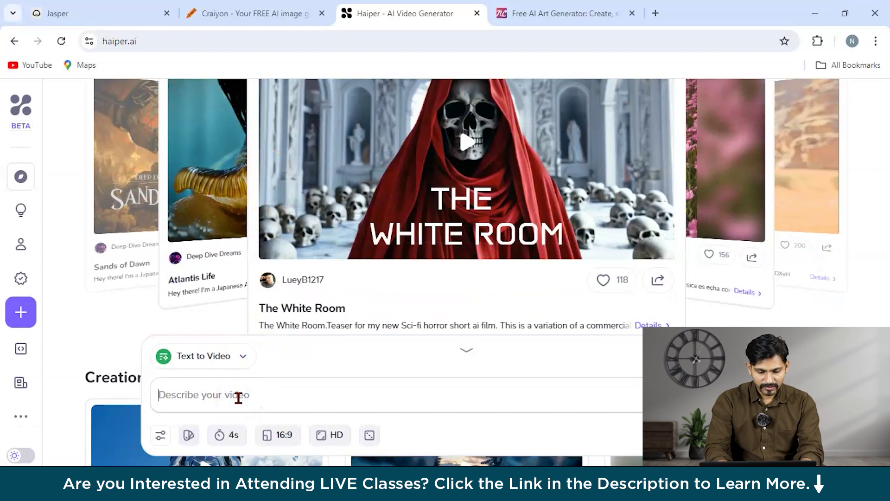
type("create a image")
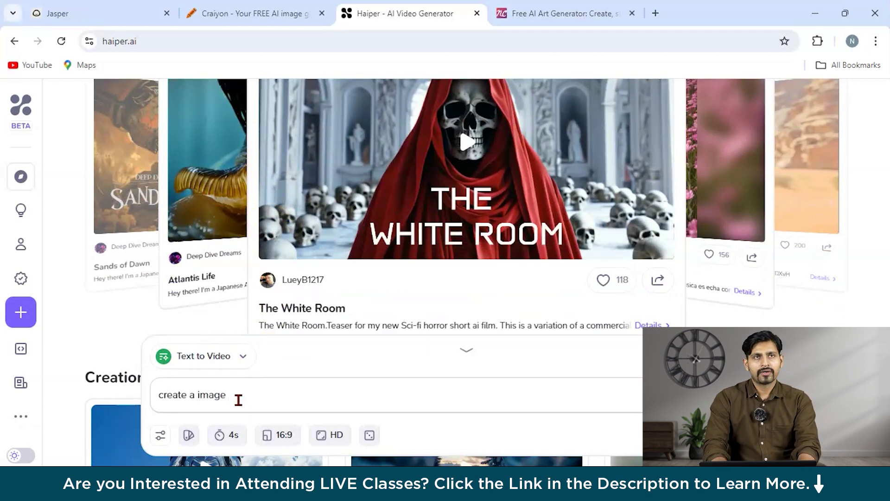
type(" of pond with alliga")
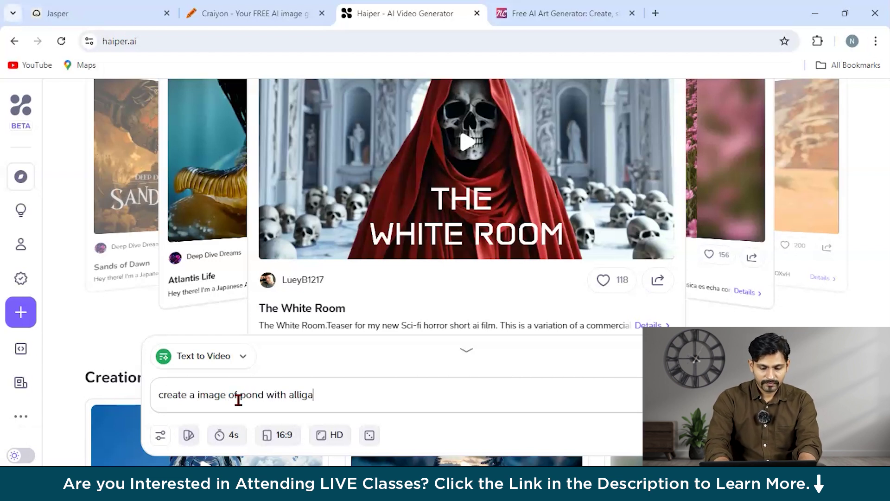
type("tors and fishes playing toeghter in 8k")
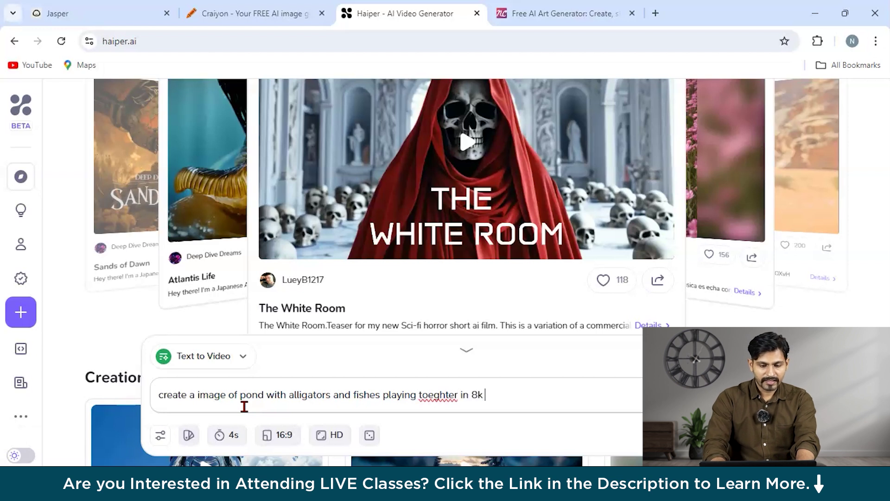
key("Return")
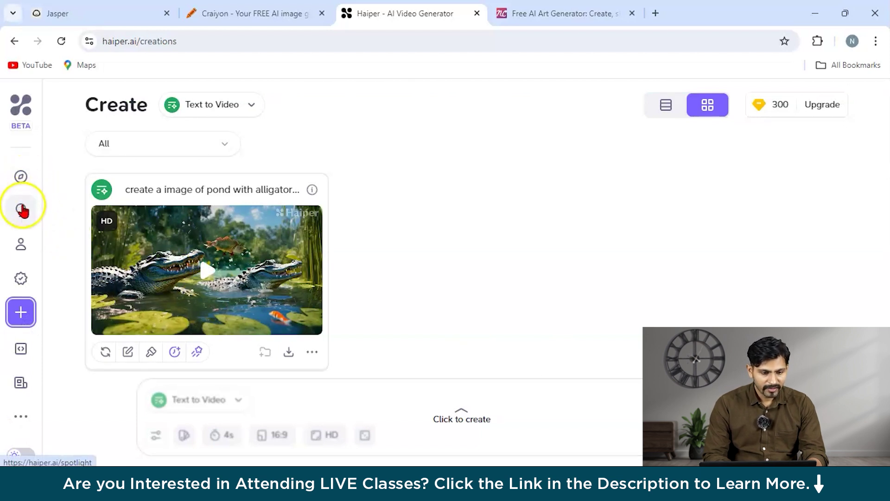
Step: Return to Haiper's Explore page and scroll through the Spotlight videos
left_click(20, 177)
scroll(350, 233, "down", 2)
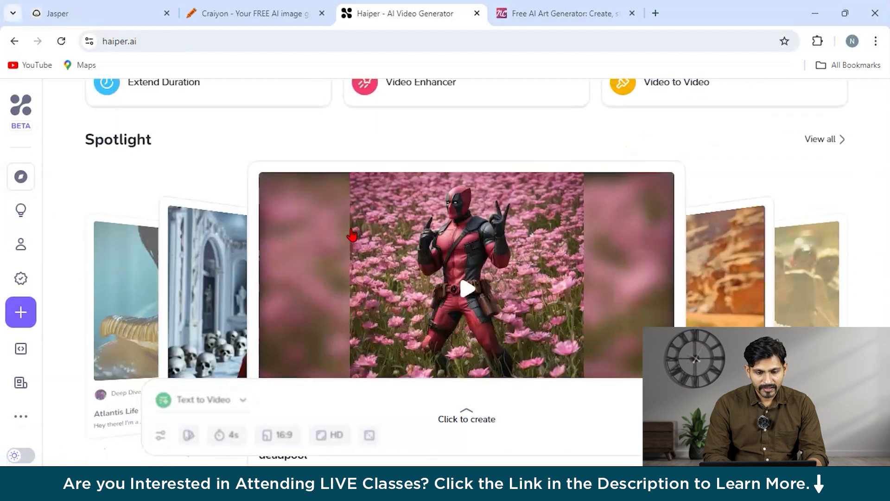
scroll(352, 234, "down", 2)
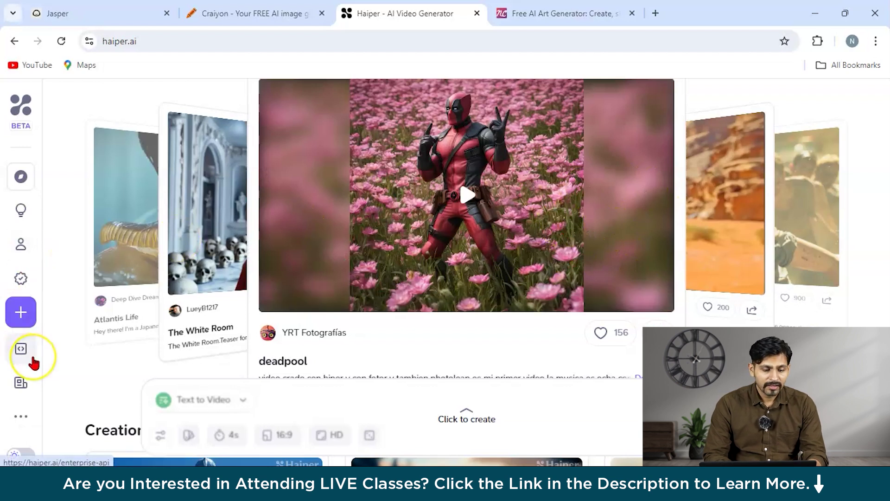
scroll(33, 363, "down", 1)
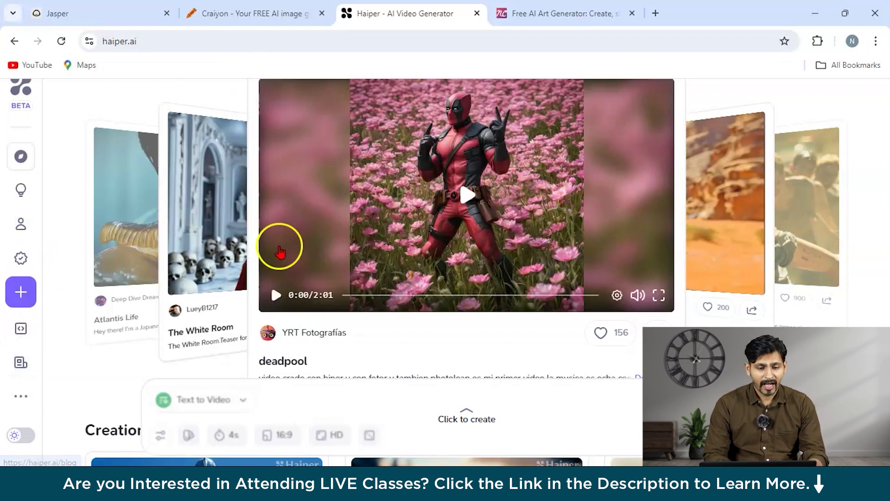
scroll(278, 245, "up", 3)
Step: On the NightCafe tab, create an image from the default sakura tree prompt using NightCafe style
left_click(564, 13)
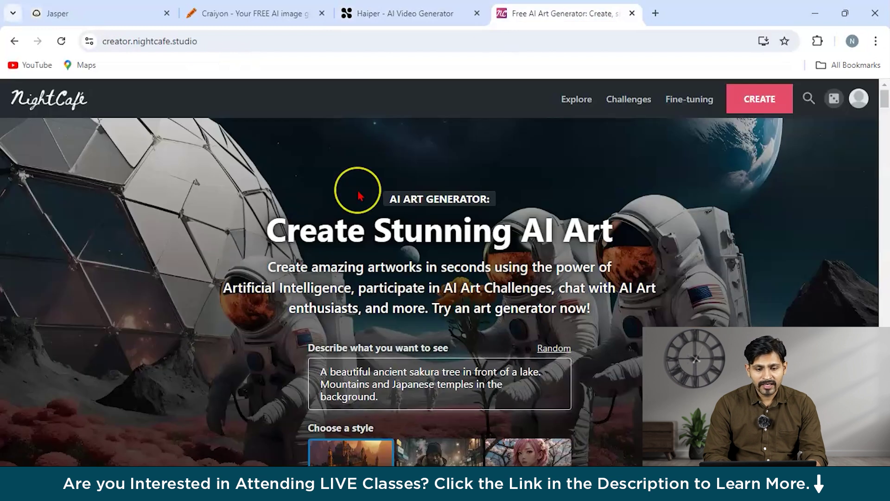
scroll(353, 193, "down", 1)
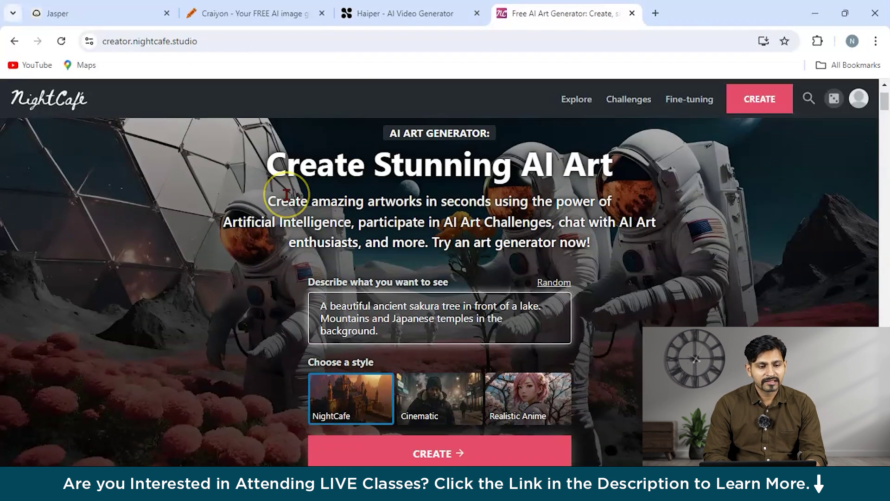
scroll(287, 194, "up", 1)
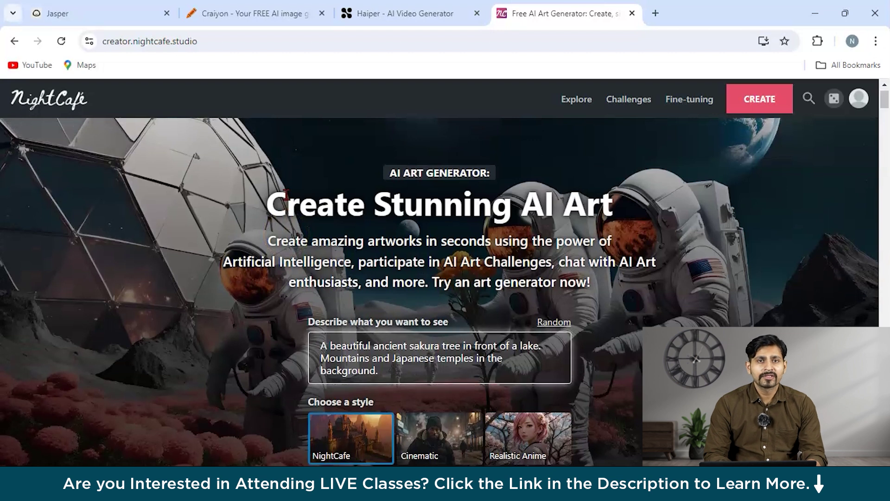
scroll(286, 194, "down", 3)
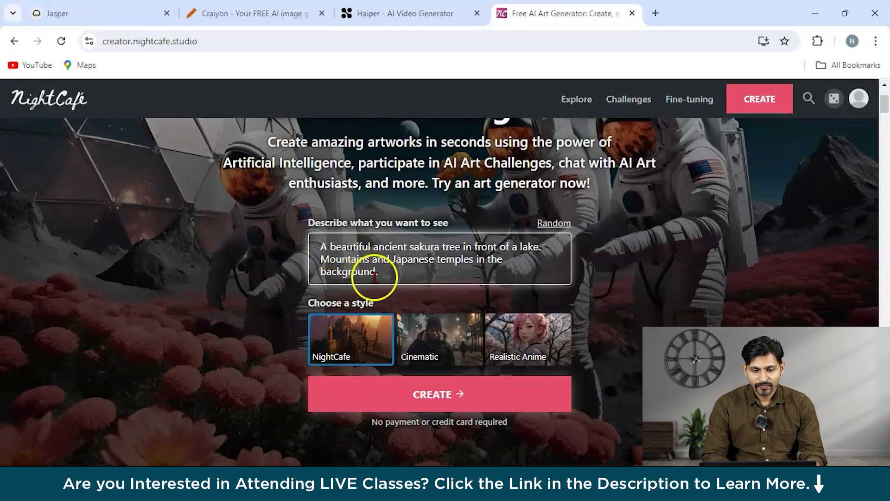
scroll(419, 257, "down", 1)
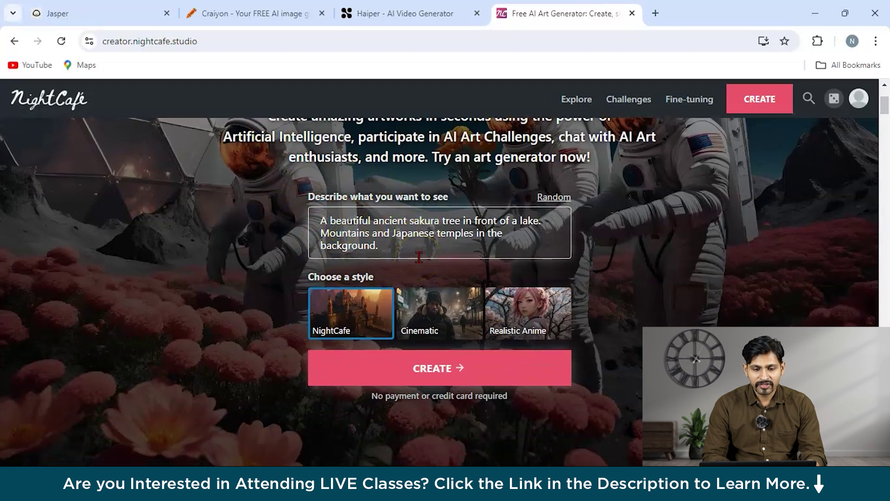
scroll(418, 257, "down", 1)
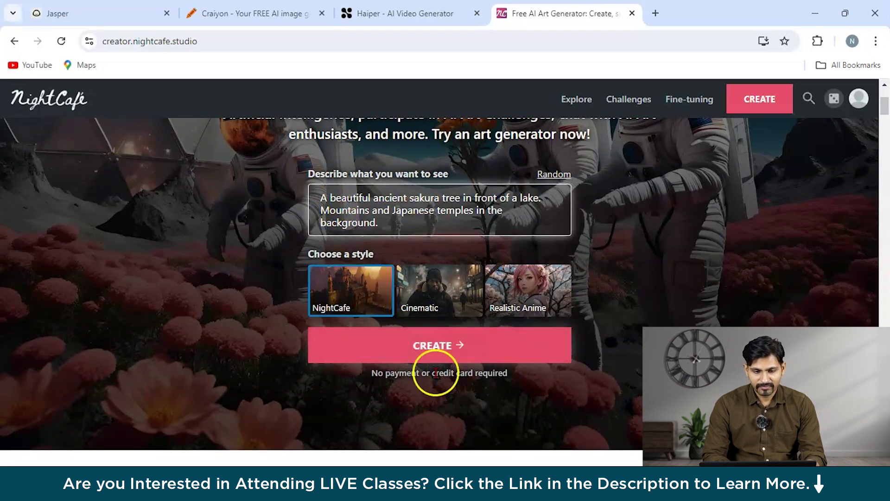
left_click(437, 350)
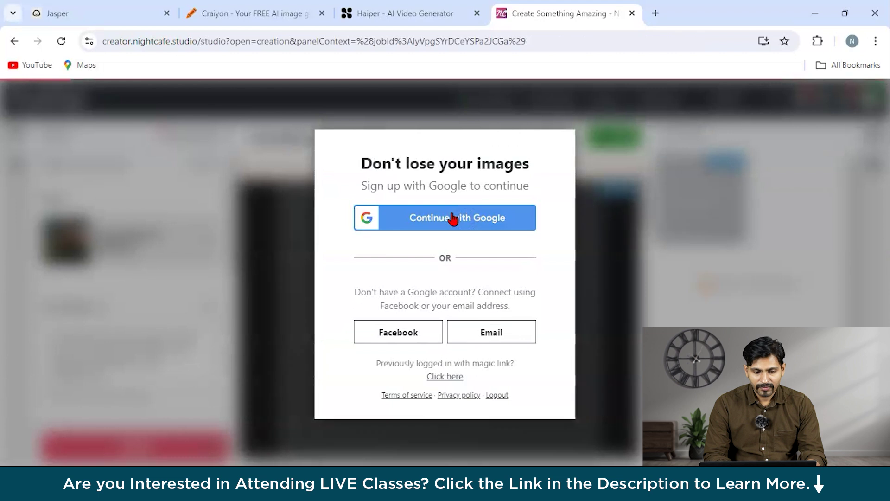
Step: Sign in to NightCafe with Google and view the finished Dreamshaper XL Lightning sakura, pagoda and lake image
left_click(453, 219)
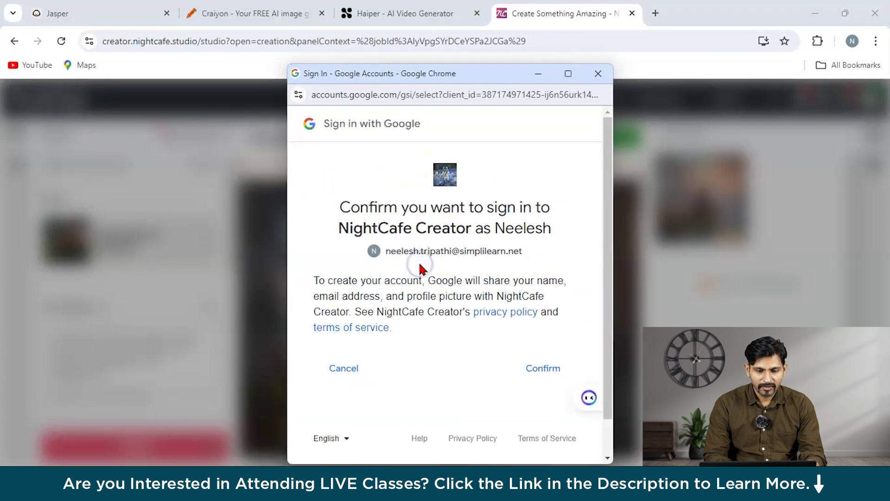
left_click(542, 367)
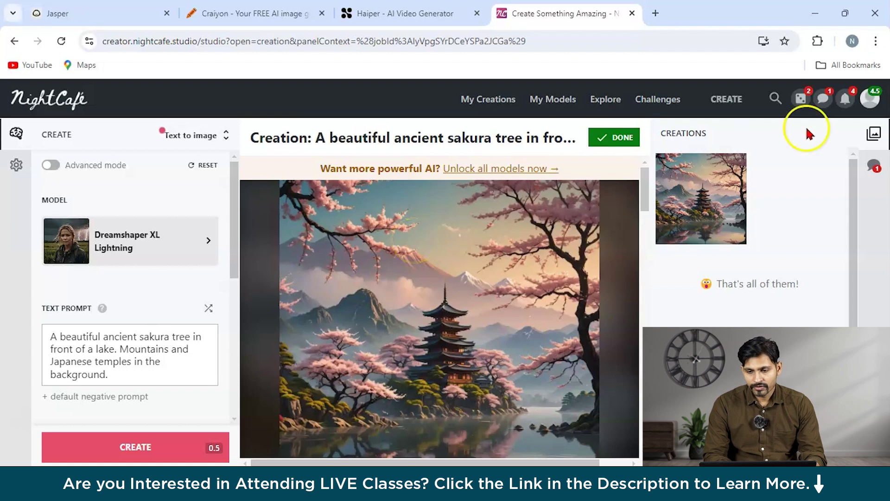
scroll(737, 278, "down", 1)
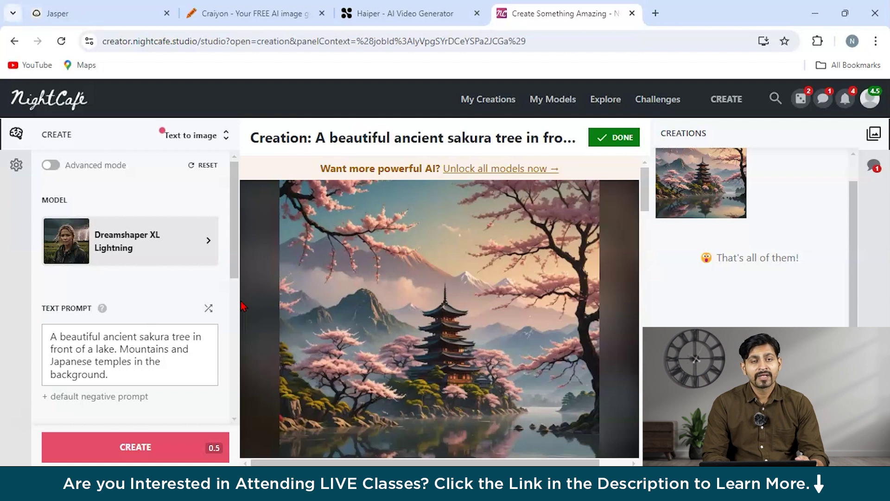
scroll(241, 306, "down", 2)
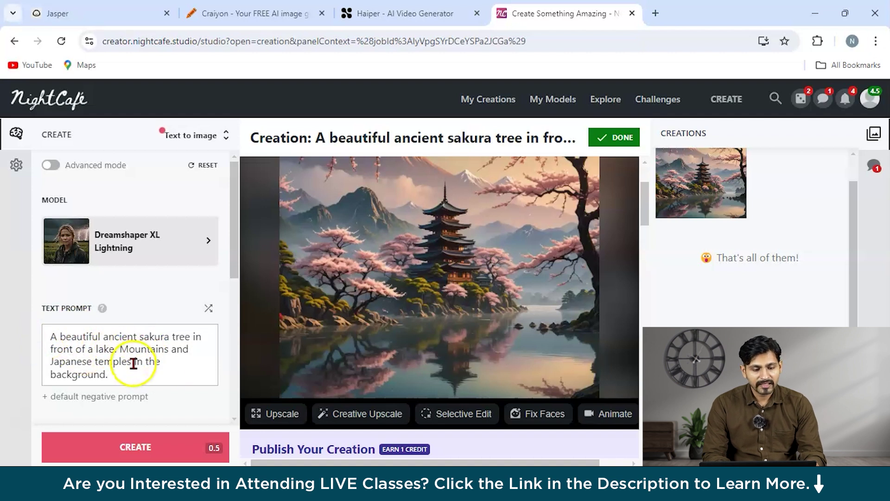
scroll(437, 278, "up", 1)
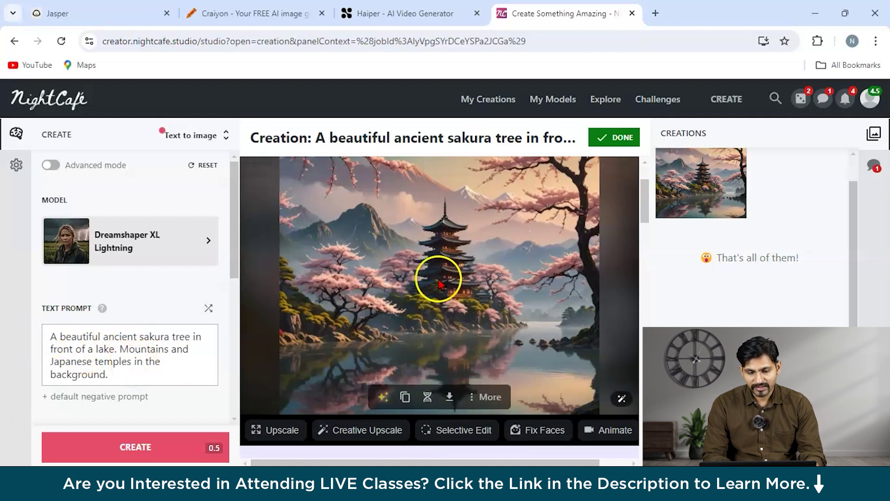